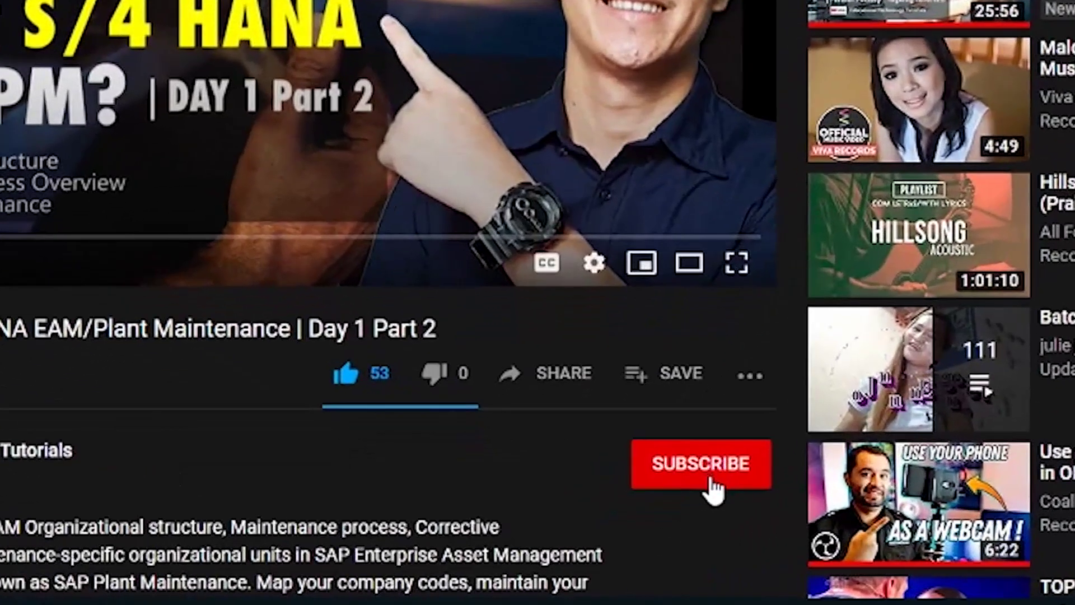
Set the tutorial channel's notification bell to All.
left_click(745, 467)
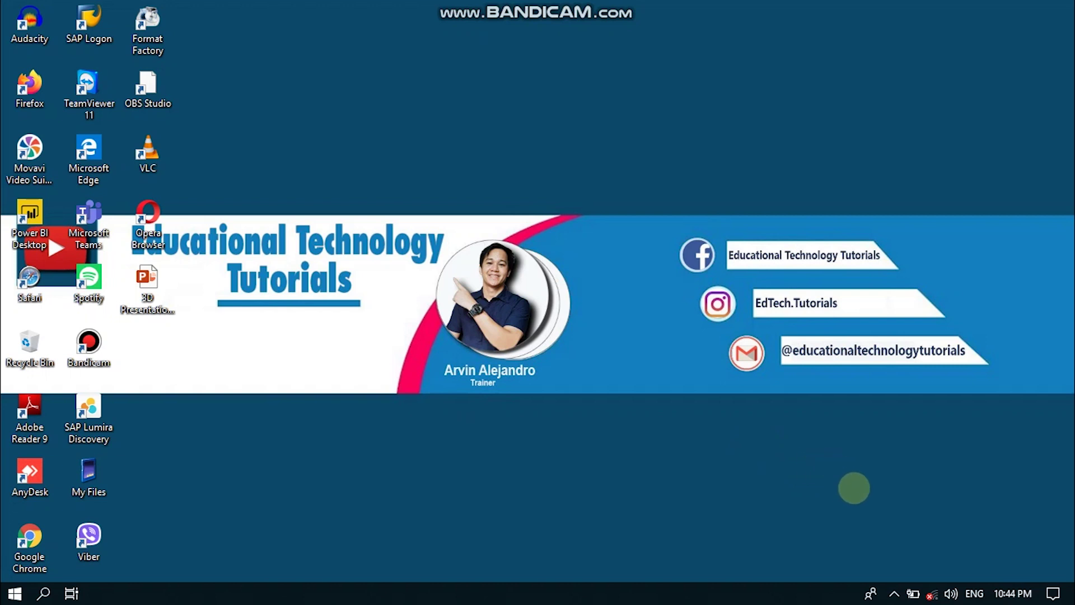
Open Bluetooth settings from the tray and confirm Samsung Level U Pro is connected.
left_click(893, 593)
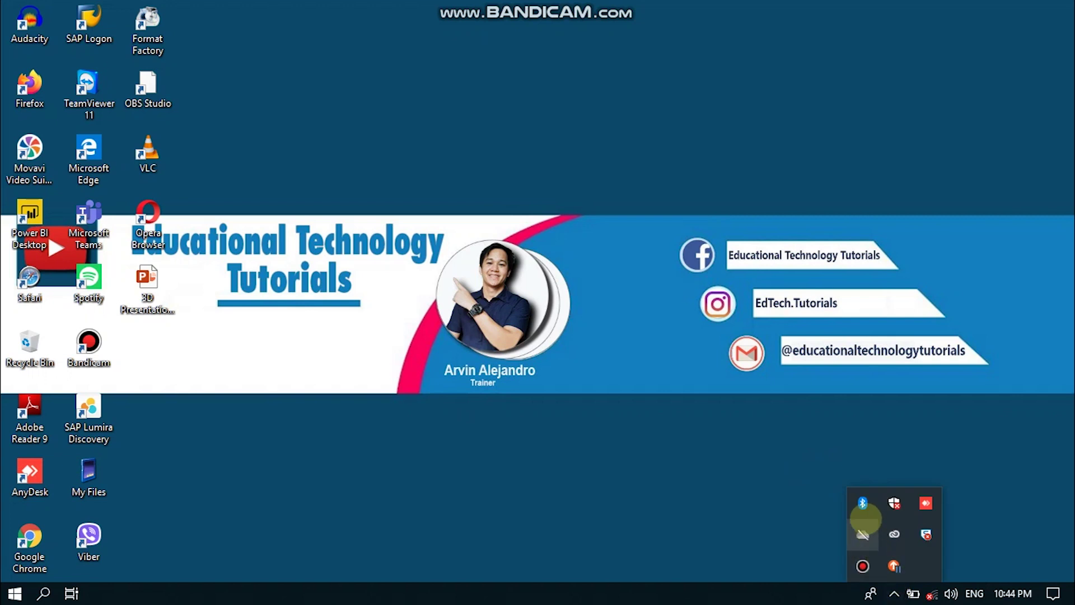
double_click(862, 503)
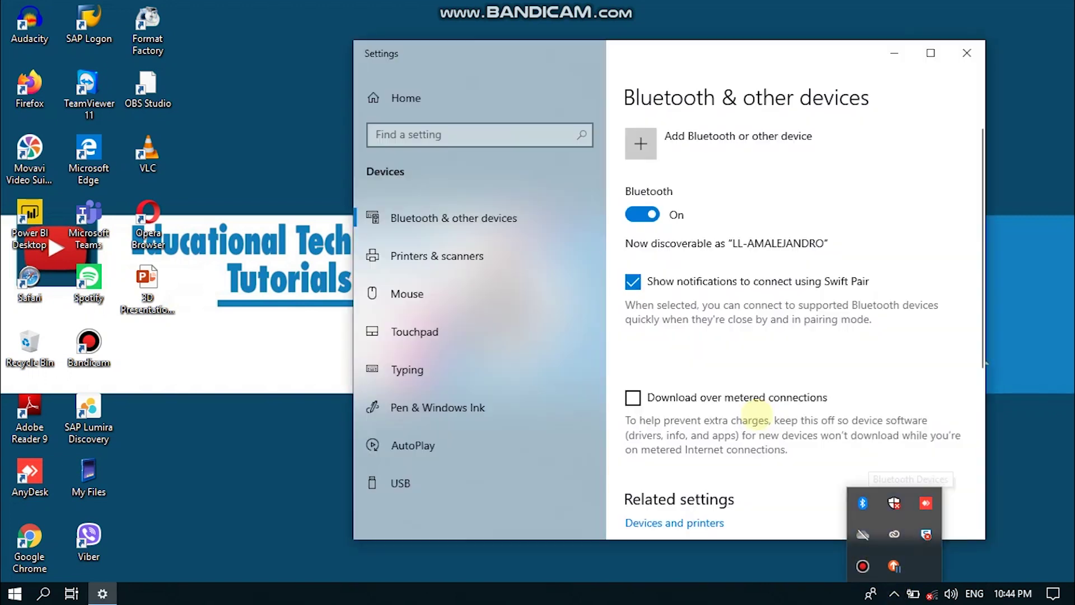
left_click_drag(705, 60, 611, 37)
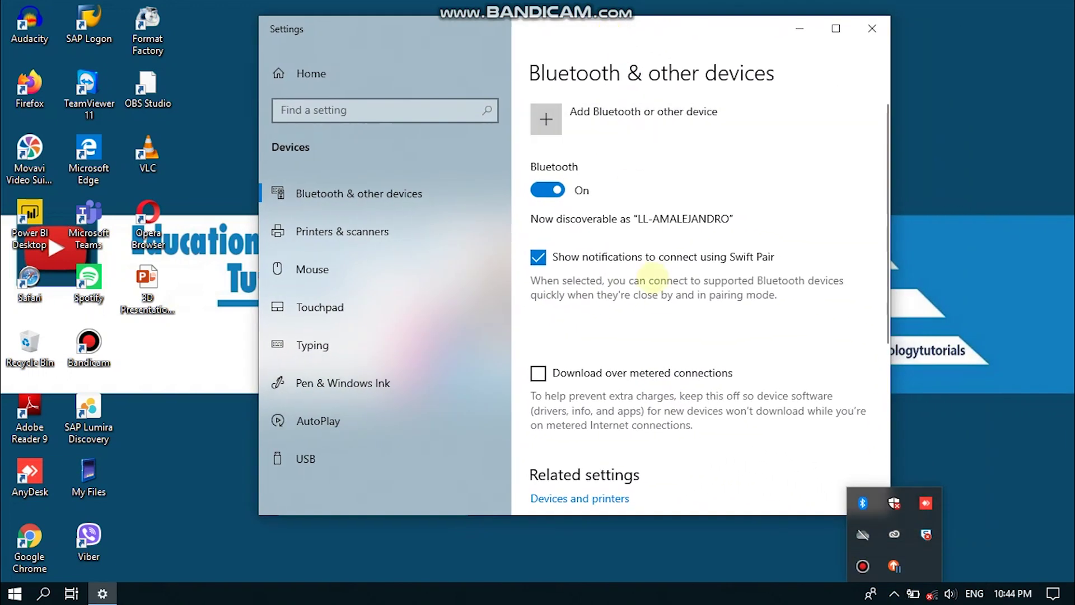
scroll(675, 336, "down", 2)
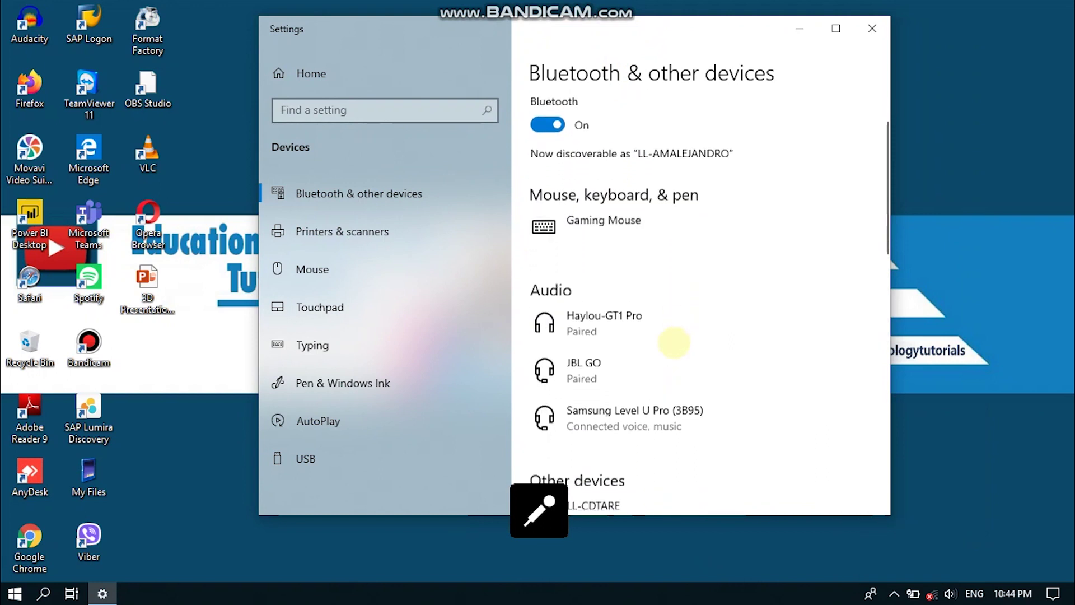
left_click(664, 411)
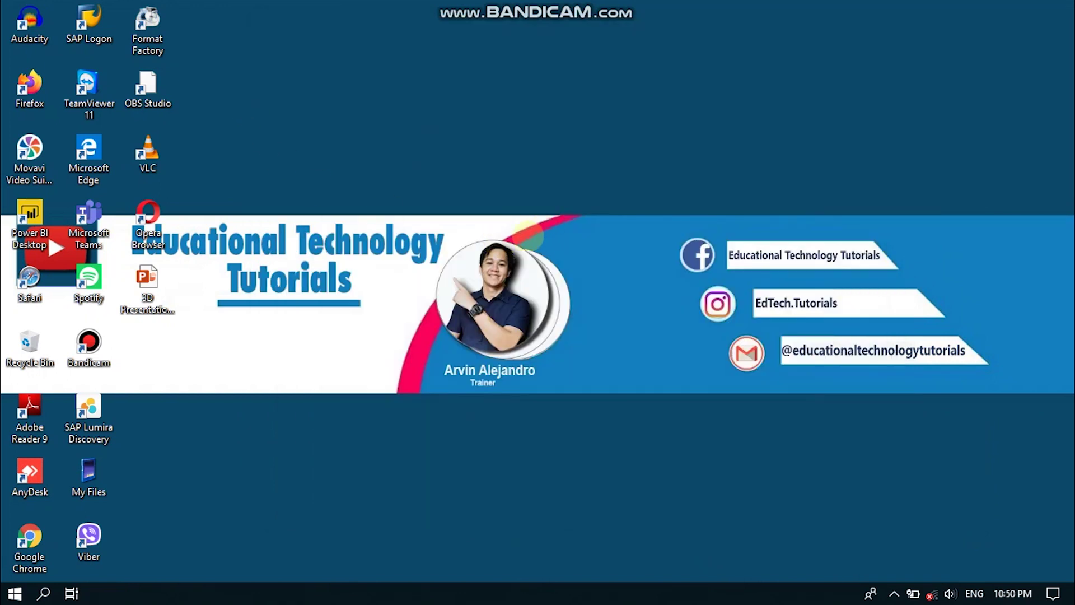
Launch OBS Studio from its desktop shortcut.
right_click(148, 88)
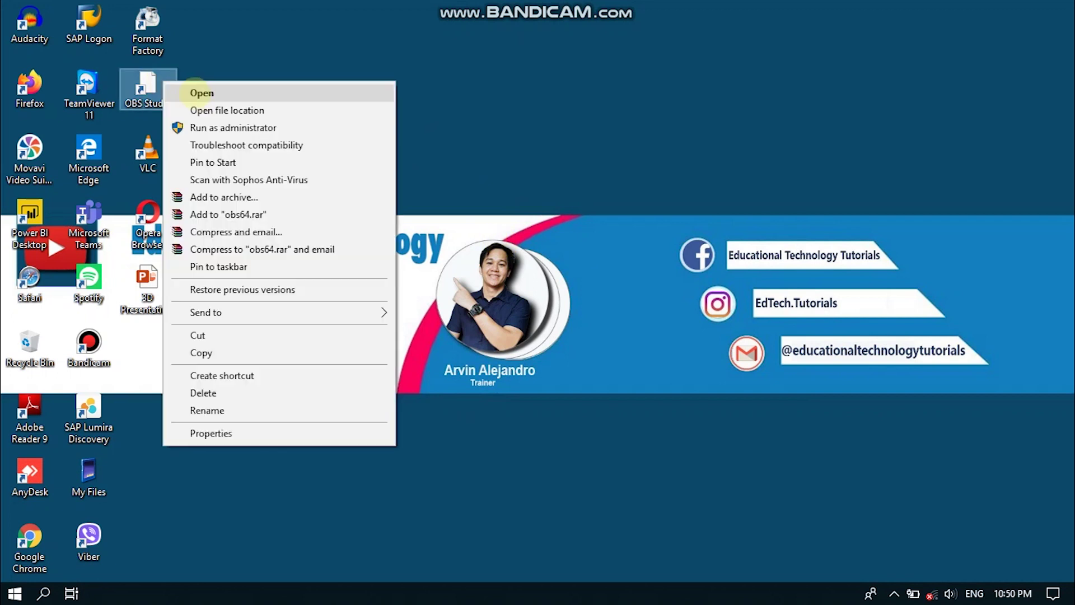
left_click(202, 92)
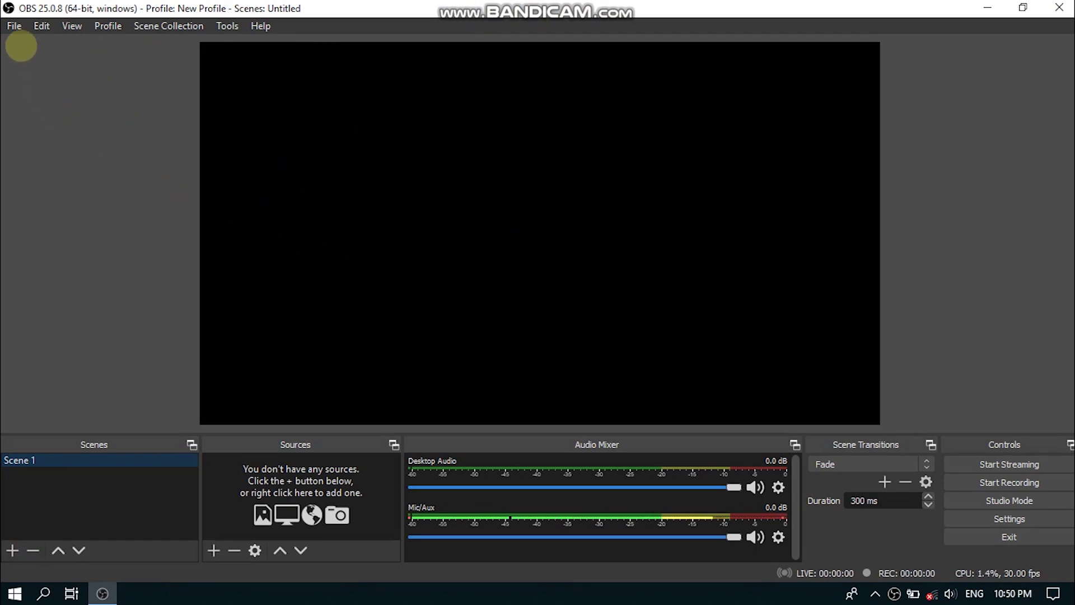
left_click(13, 25)
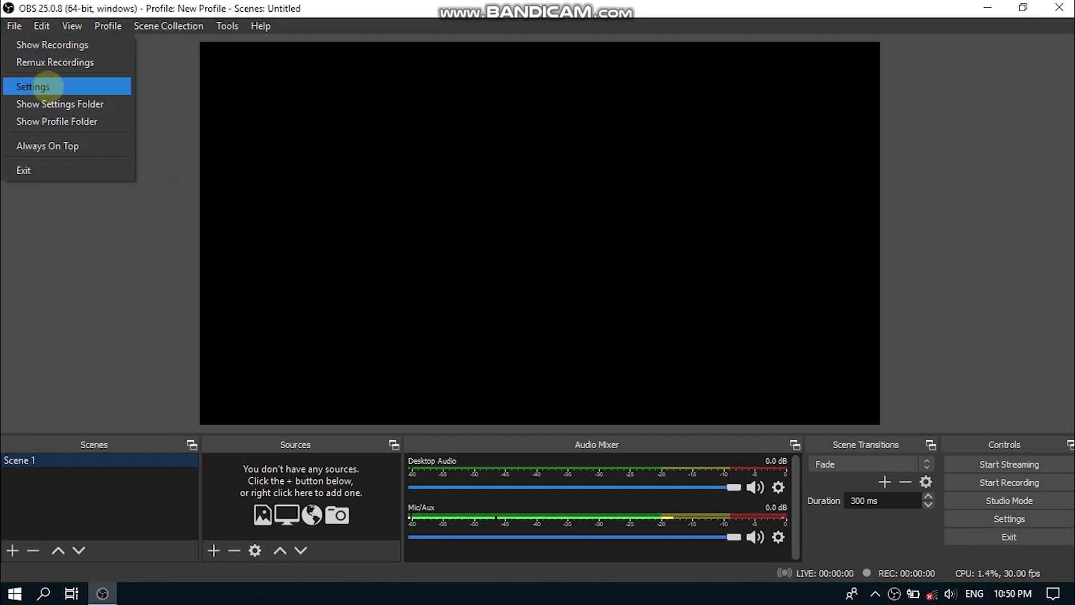
Set Mic/Auxiliary Audio to the Samsung Level U Pro headset and save the settings.
left_click(66, 87)
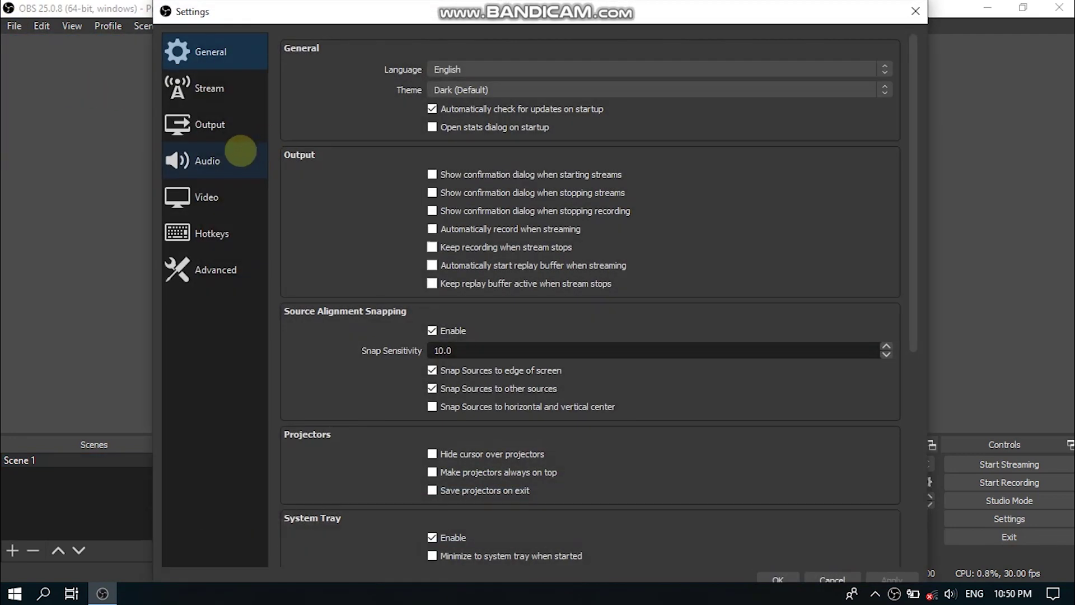
left_click(207, 161)
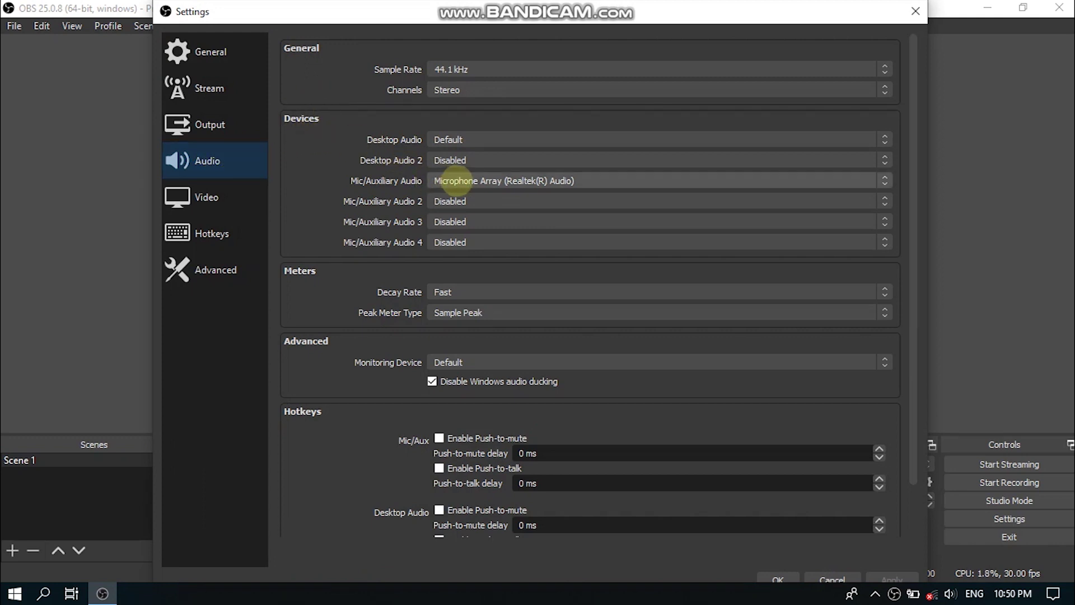
left_click(466, 181)
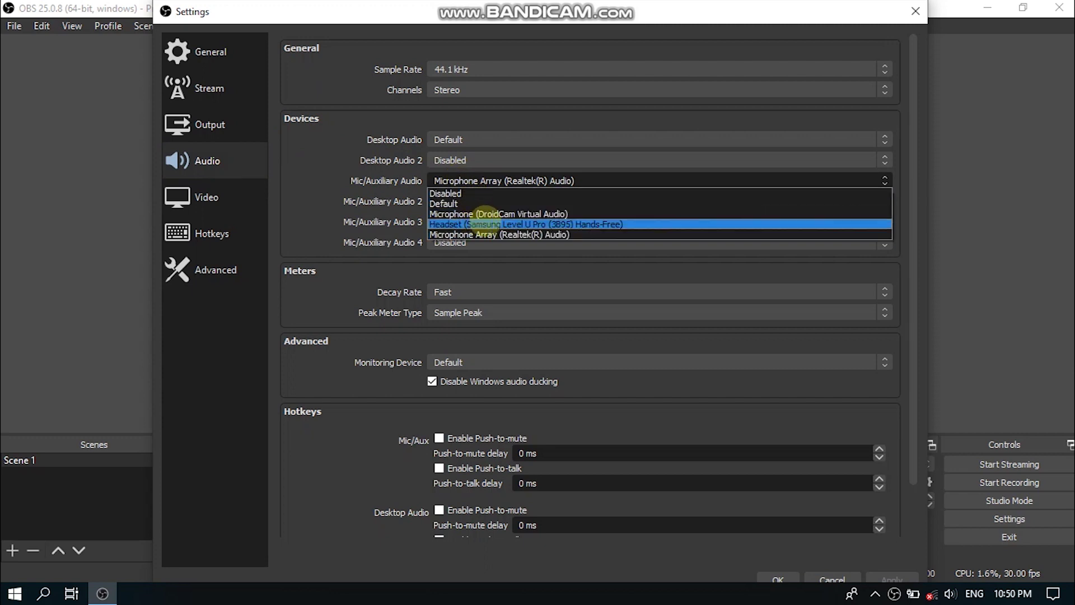
left_click(483, 223)
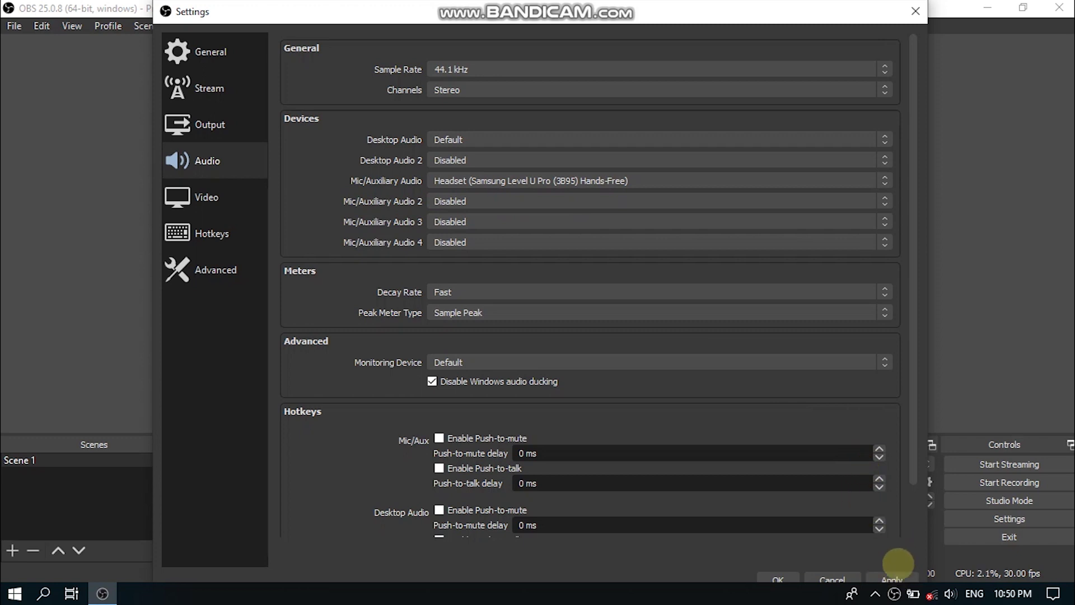
left_click(778, 579)
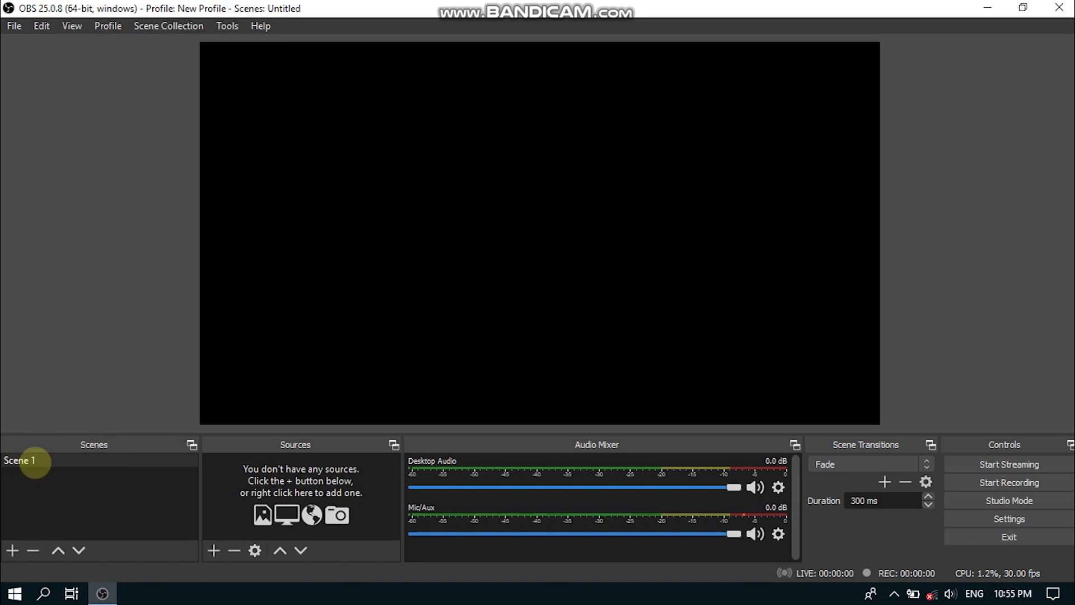
Rename Scene 1 to 'Scene 1: Desktop + Camera + Title'.
right_click(51, 458)
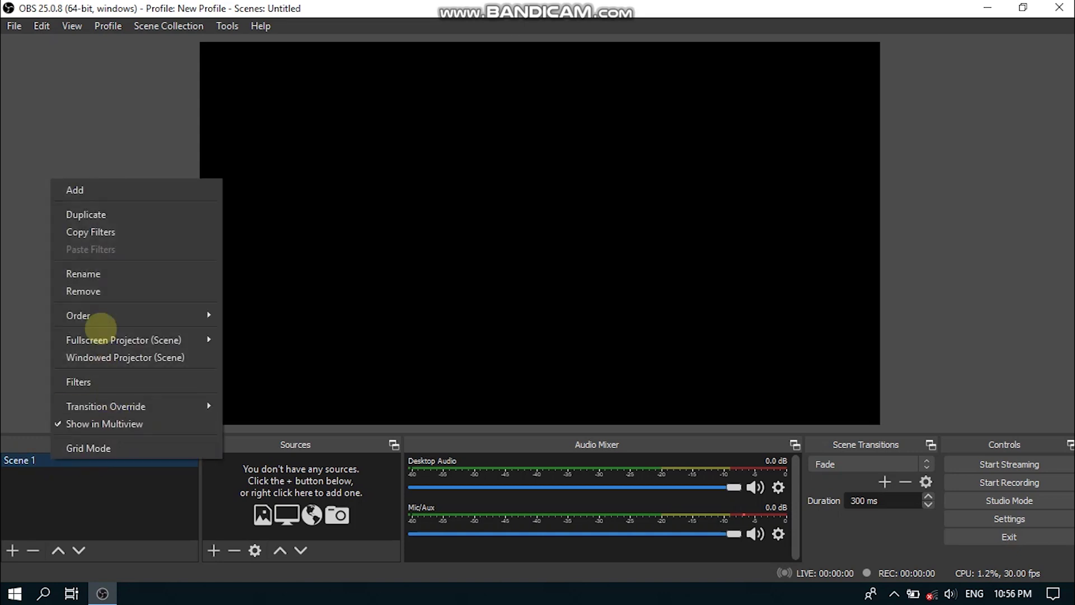
left_click(117, 274)
type(": Desktop + Camera + Title")
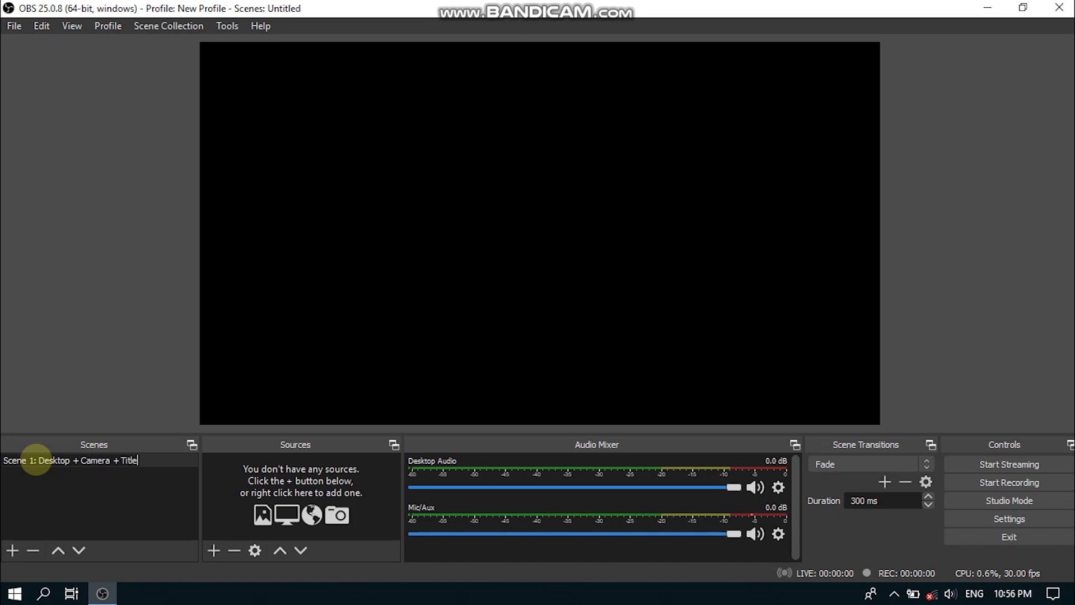
key("Return")
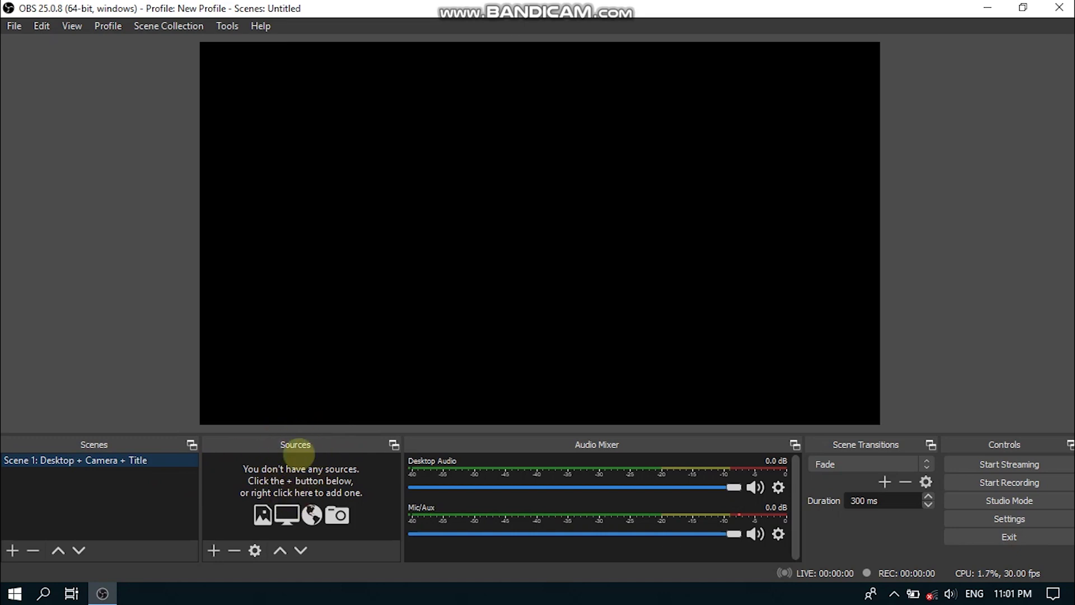
Add a Display Capture source named Desktop with default properties.
left_click(214, 550)
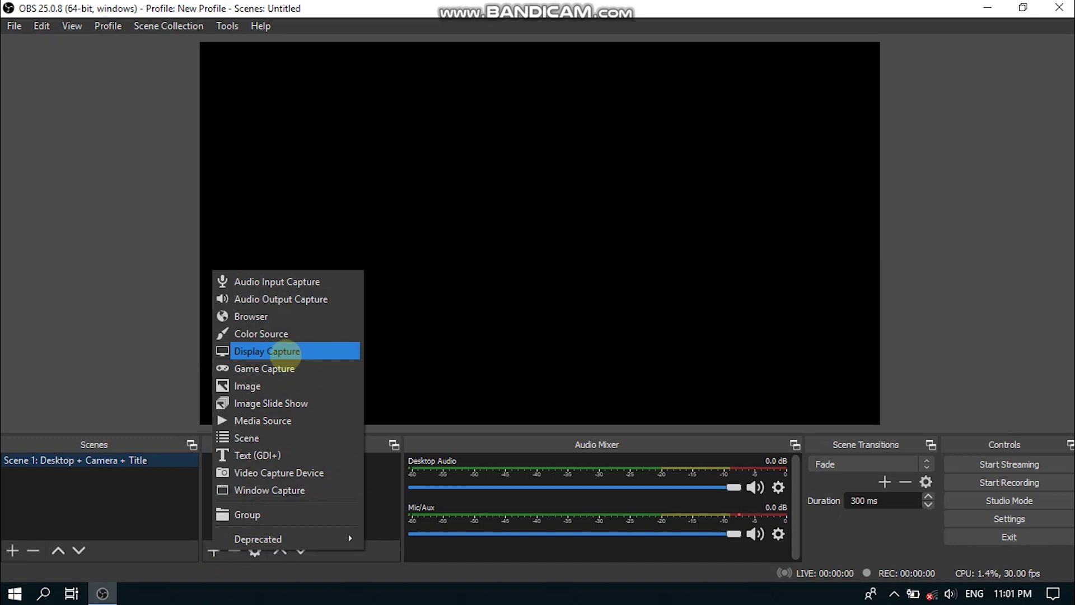
left_click(286, 352)
type("Desktop")
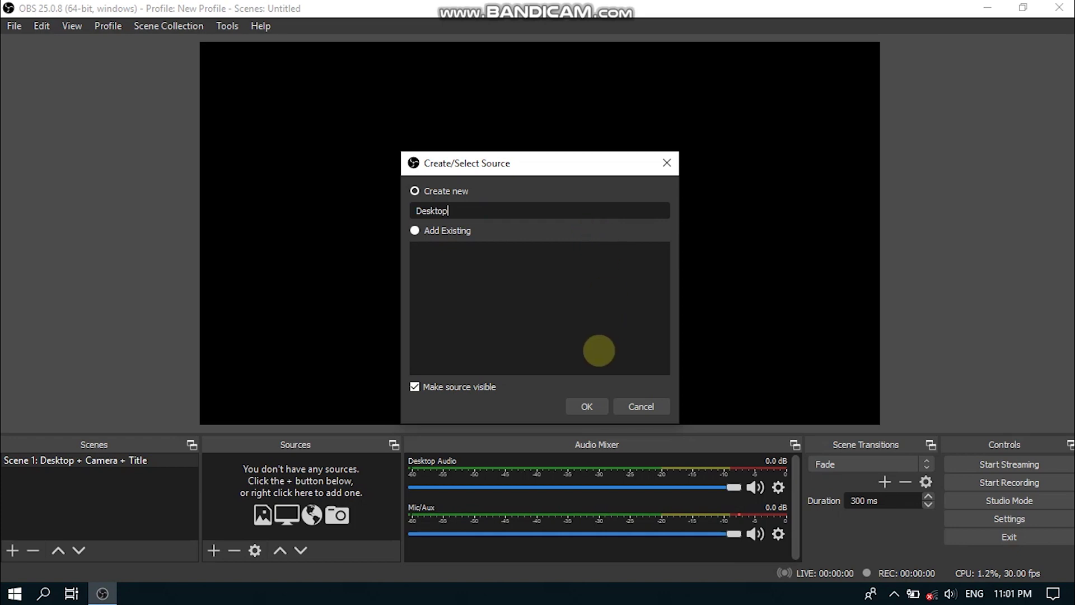
left_click(587, 406)
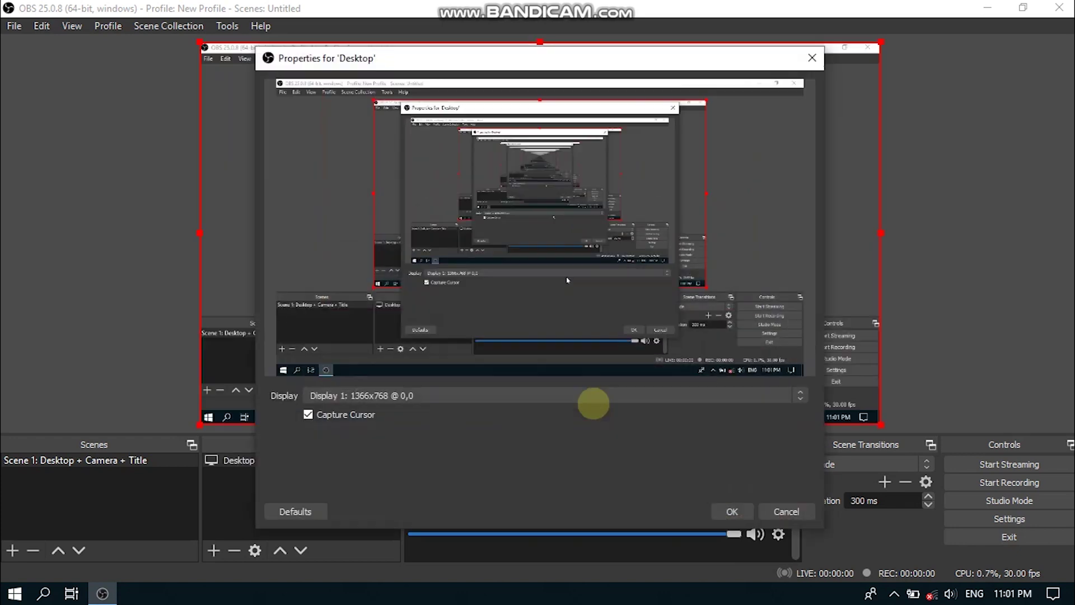
left_click(731, 508)
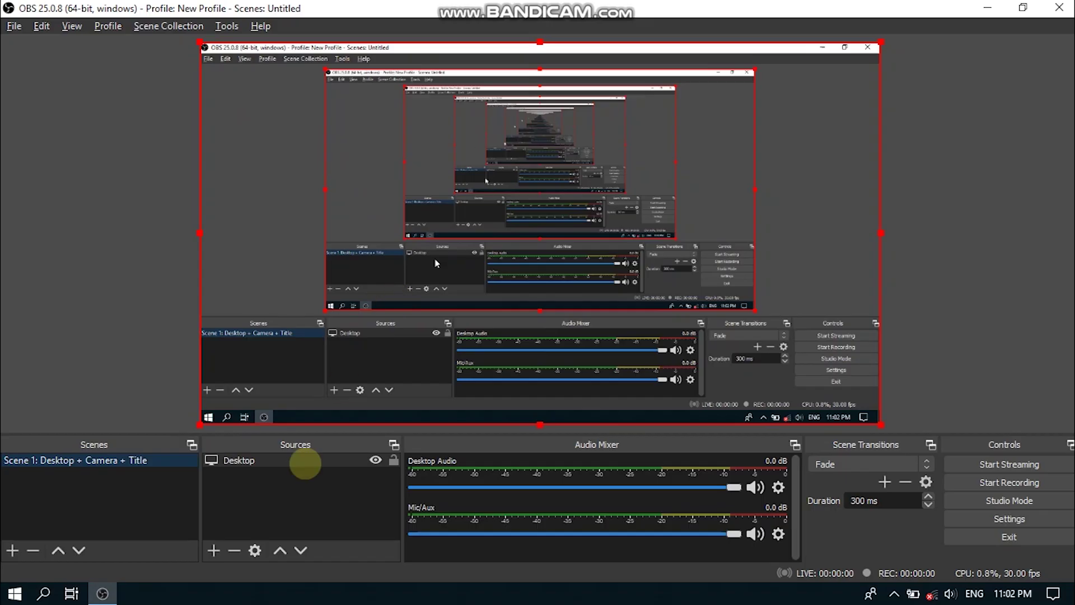
left_click(252, 460)
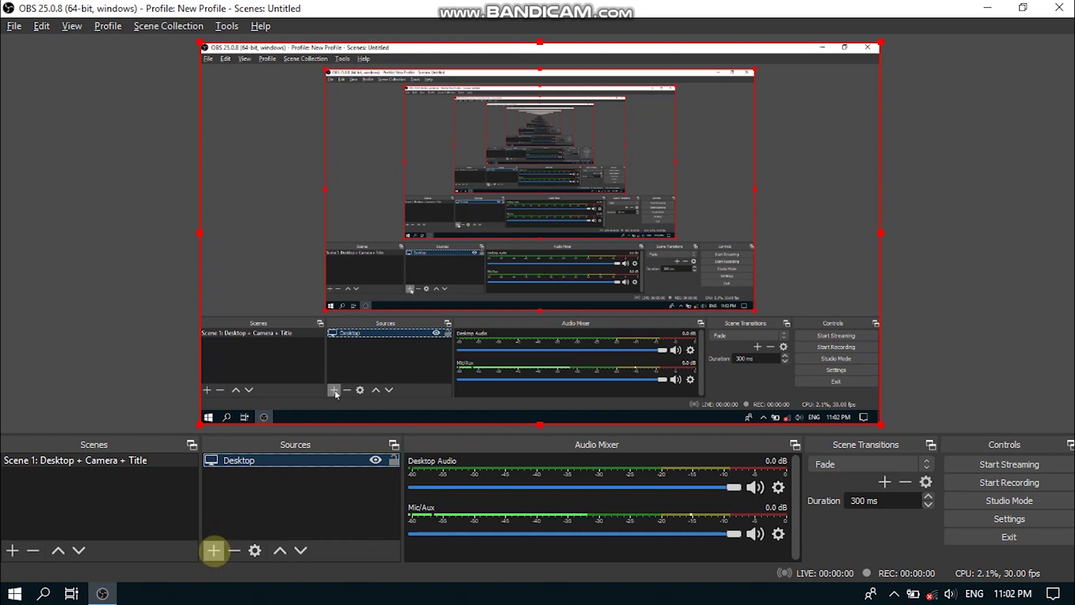
Add a Camera video capture source using the integrated webcam, above Desktop.
left_click(213, 550)
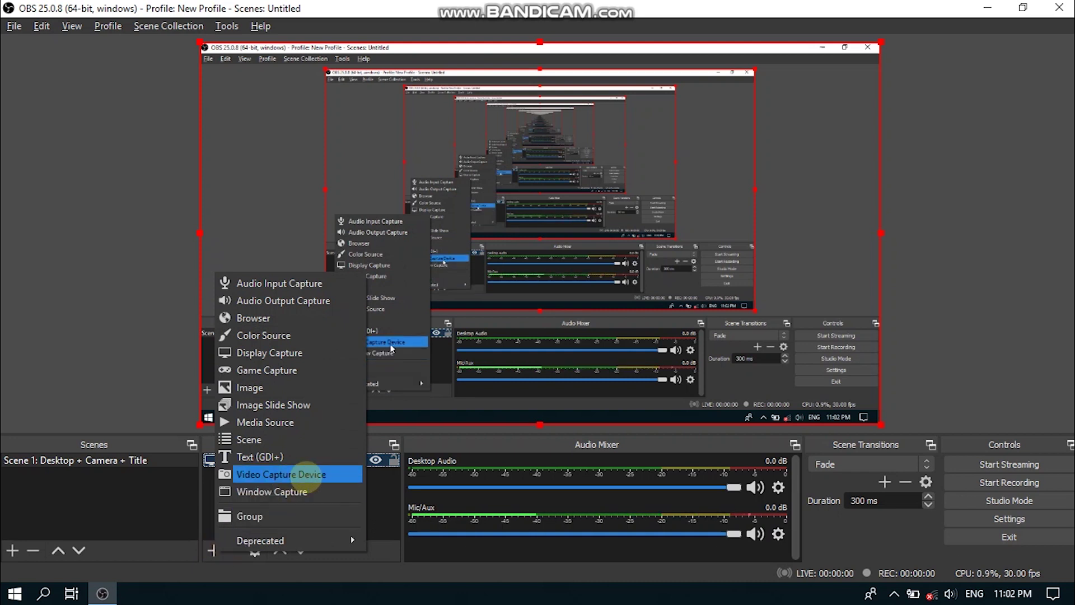
left_click(313, 475)
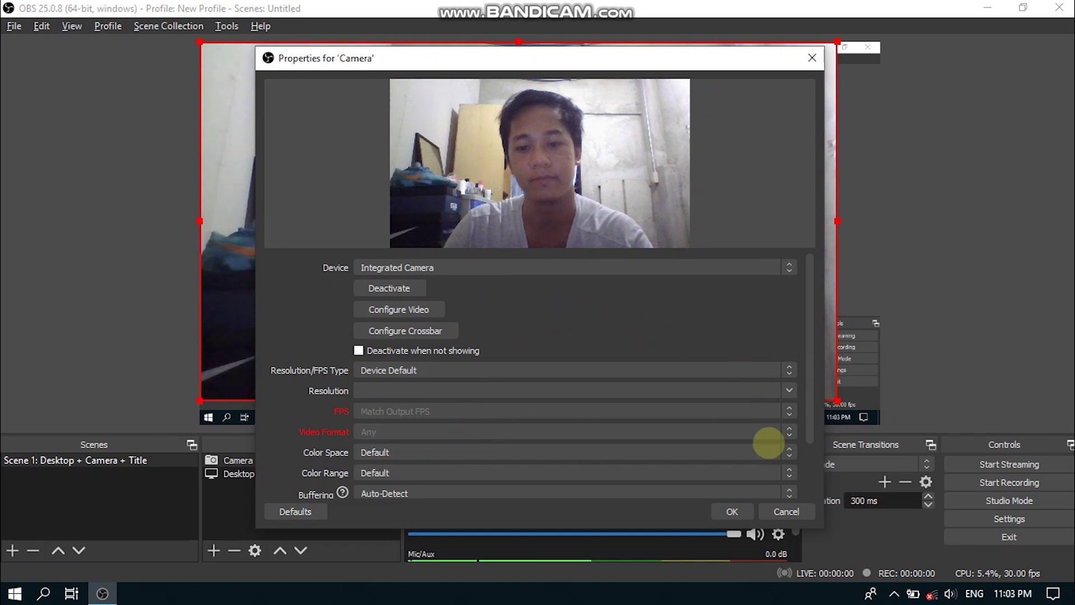
left_click(733, 511)
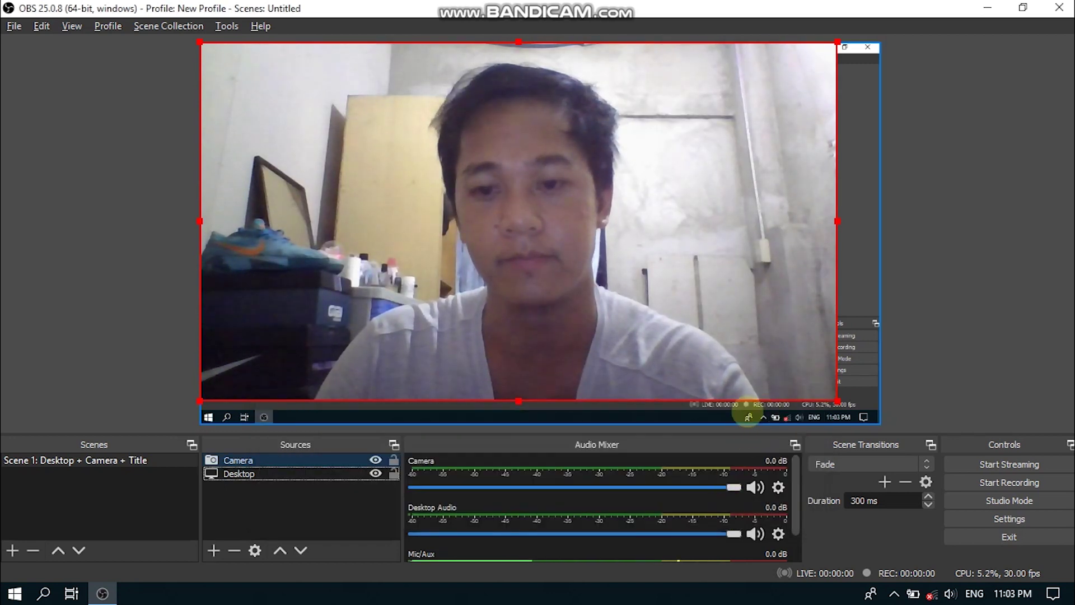
left_click(849, 405)
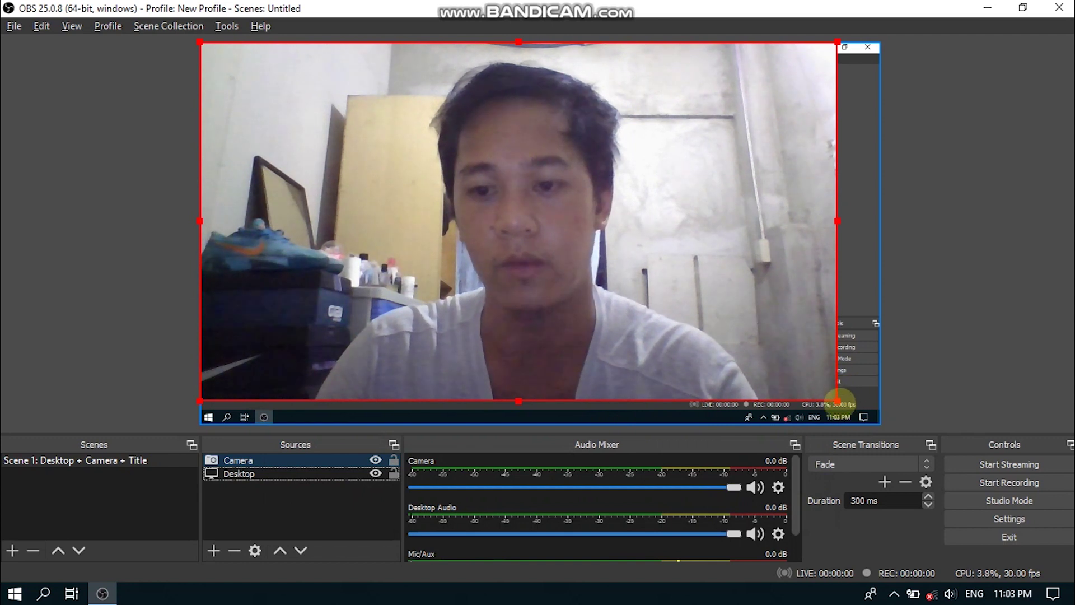
Shrink the Camera feed and drag it into the preview's bottom-right corner.
mouse_move(838, 402)
left_mouse_down()
mouse_move(277, 159)
mouse_move(252, 109)
left_mouse_up()
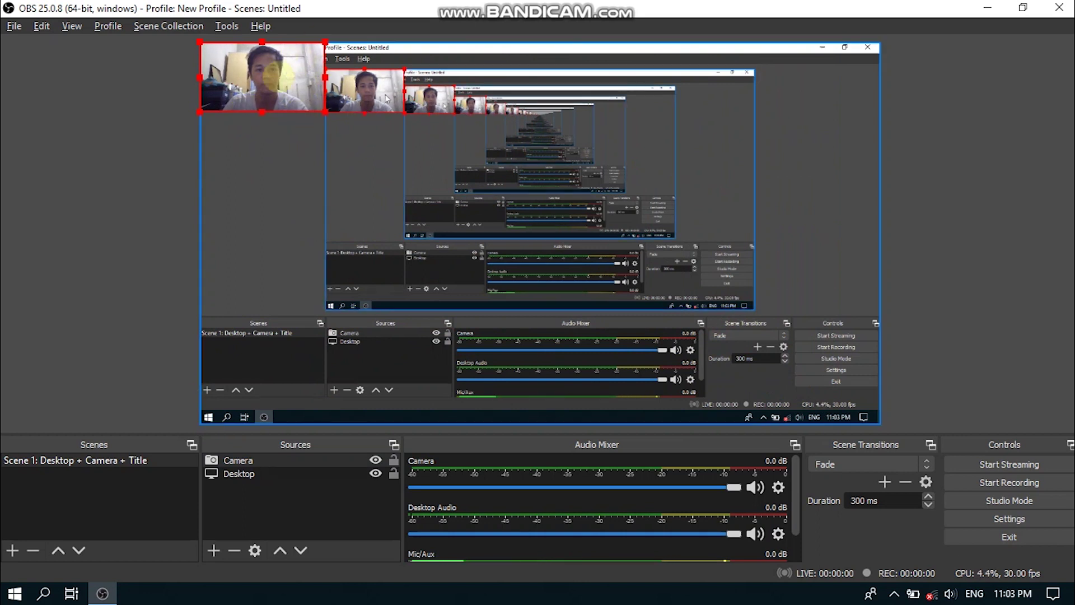
mouse_move(261, 80)
left_mouse_down()
mouse_move(555, 319)
mouse_move(331, 286)
left_mouse_up()
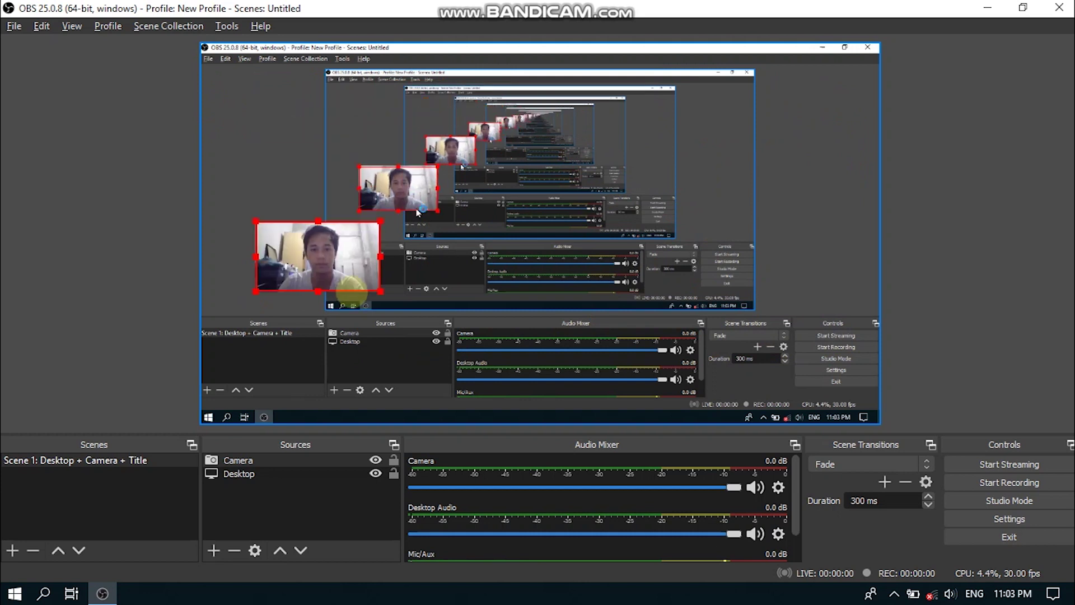
left_click_drag(366, 290, 676, 269)
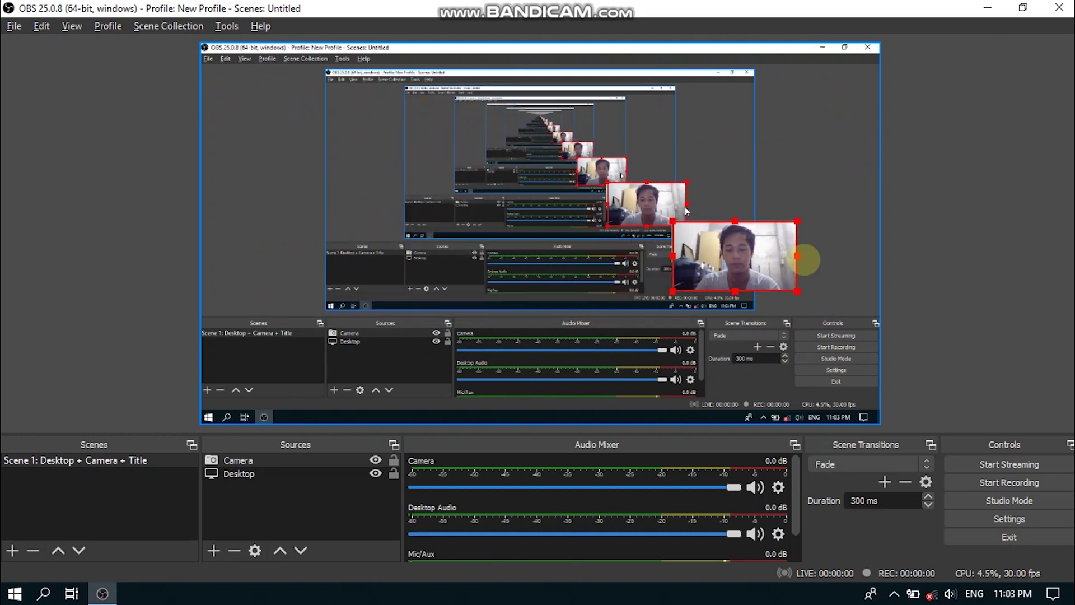
mouse_move(805, 261)
left_mouse_down()
mouse_move(850, 252)
mouse_move(848, 370)
left_mouse_up()
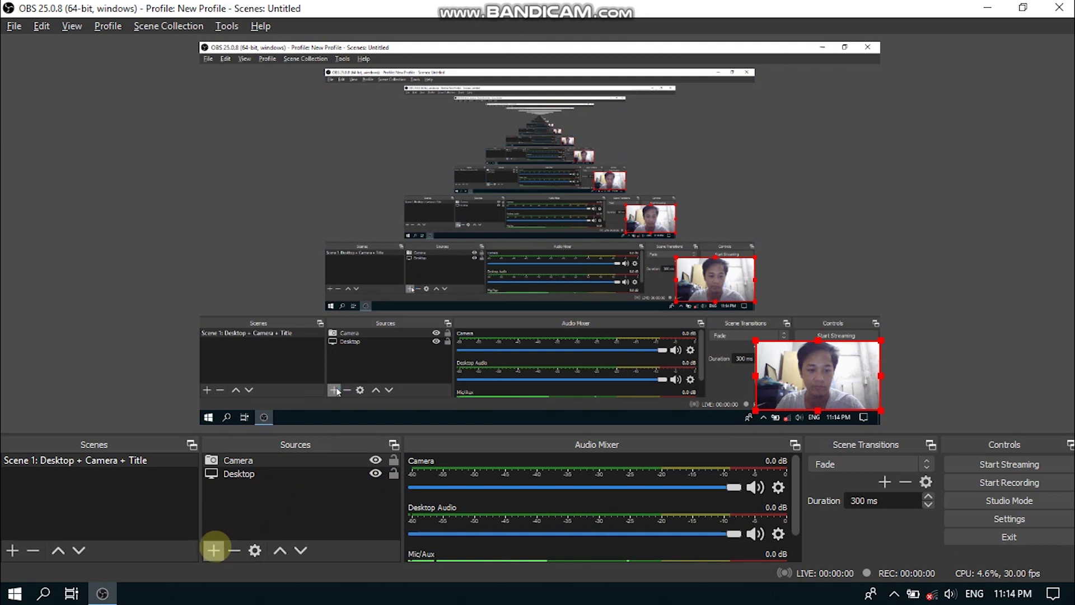
Add a Text (GDI+) source named Title.
left_click(214, 550)
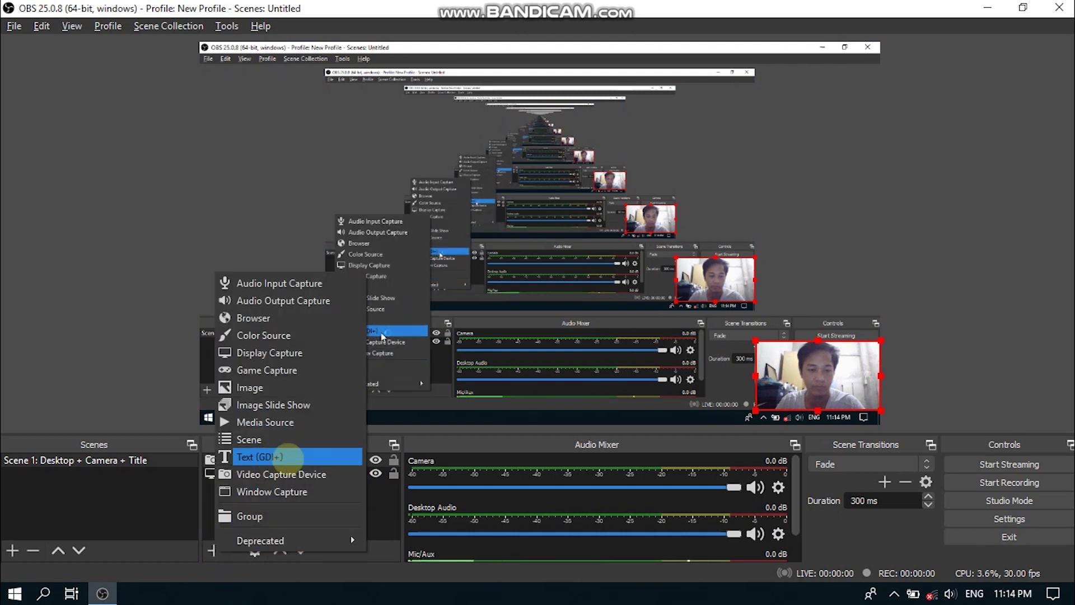
left_click(284, 456)
type("Title")
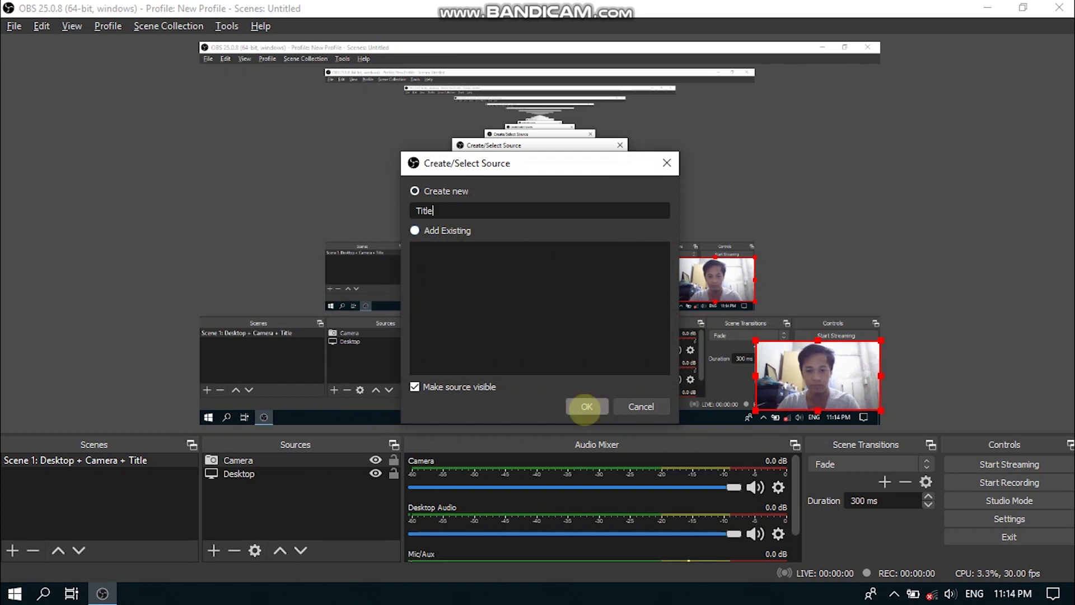
left_click(587, 406)
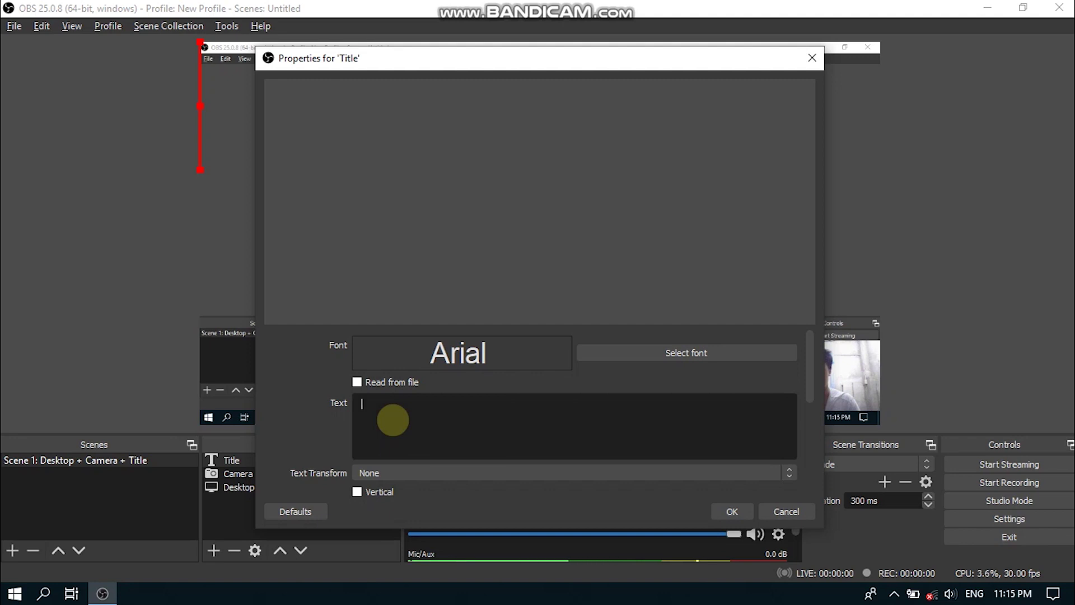
type("H")
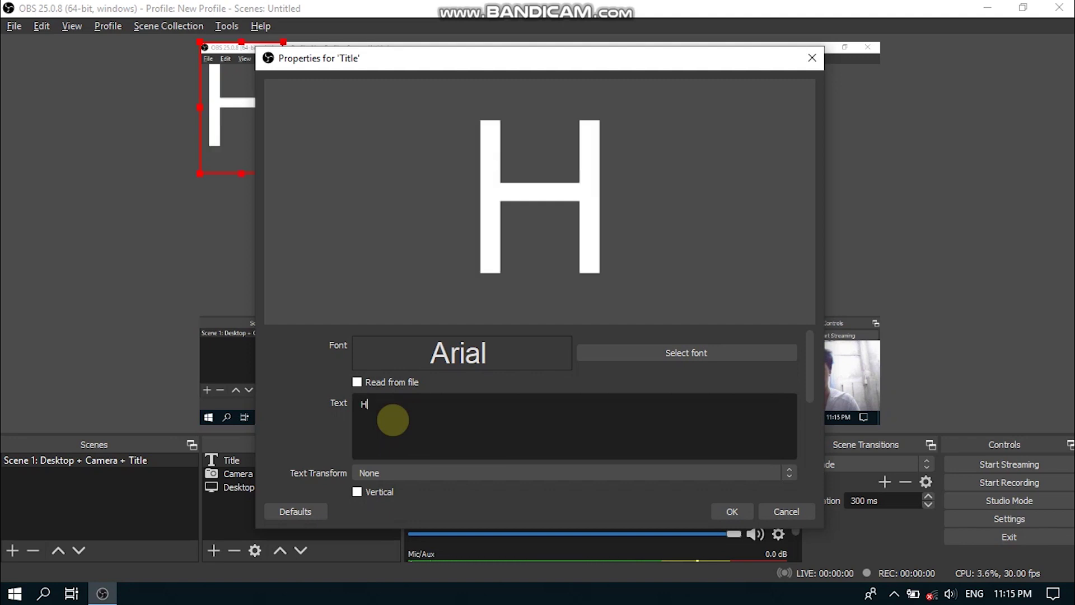
type("ow to use OB")
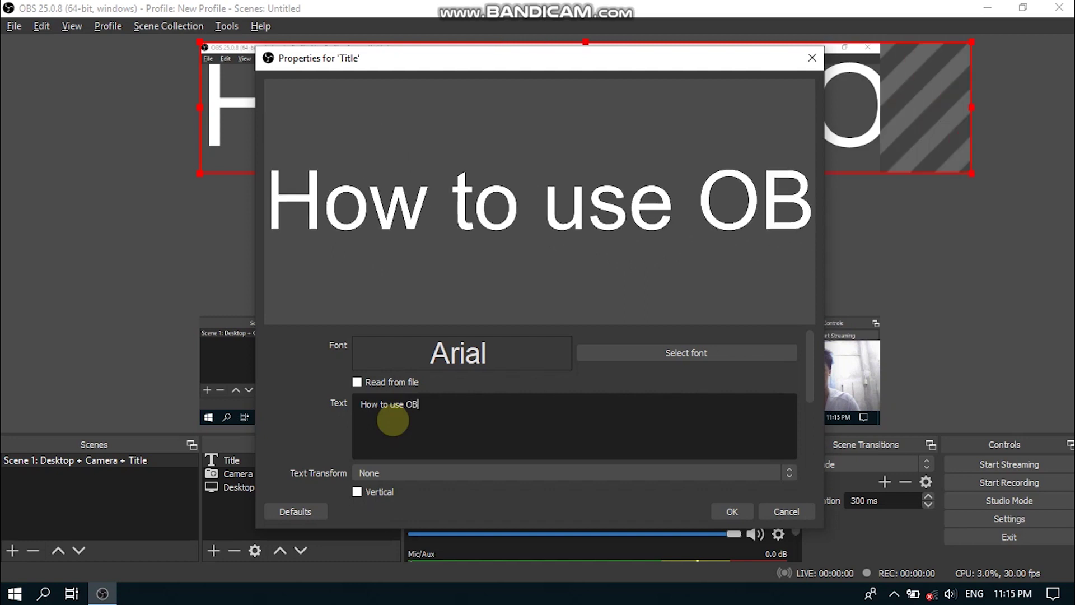
type("S: Part")
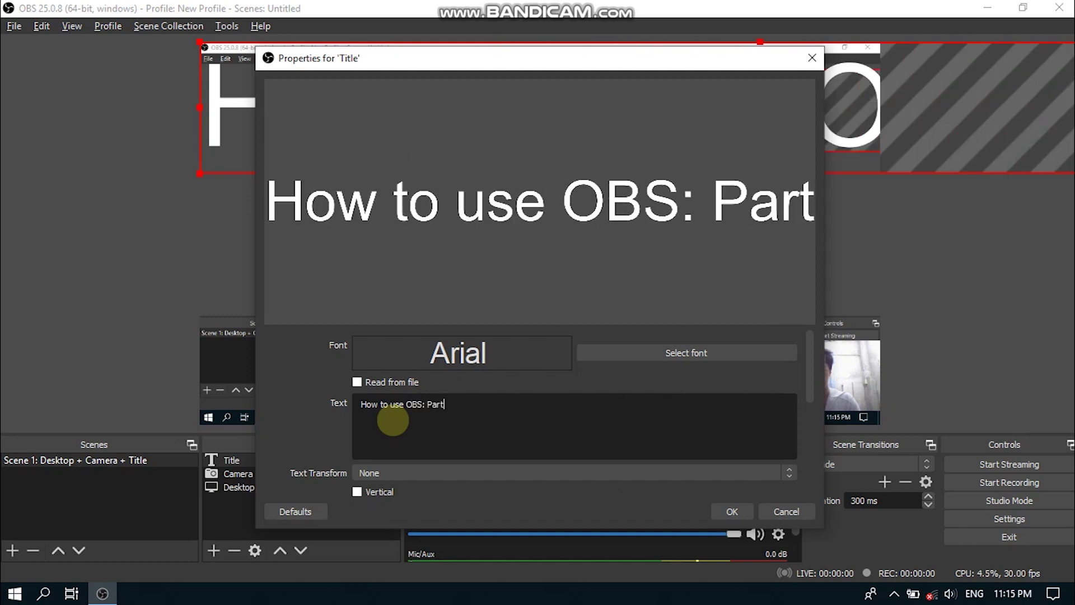
type(" 2")
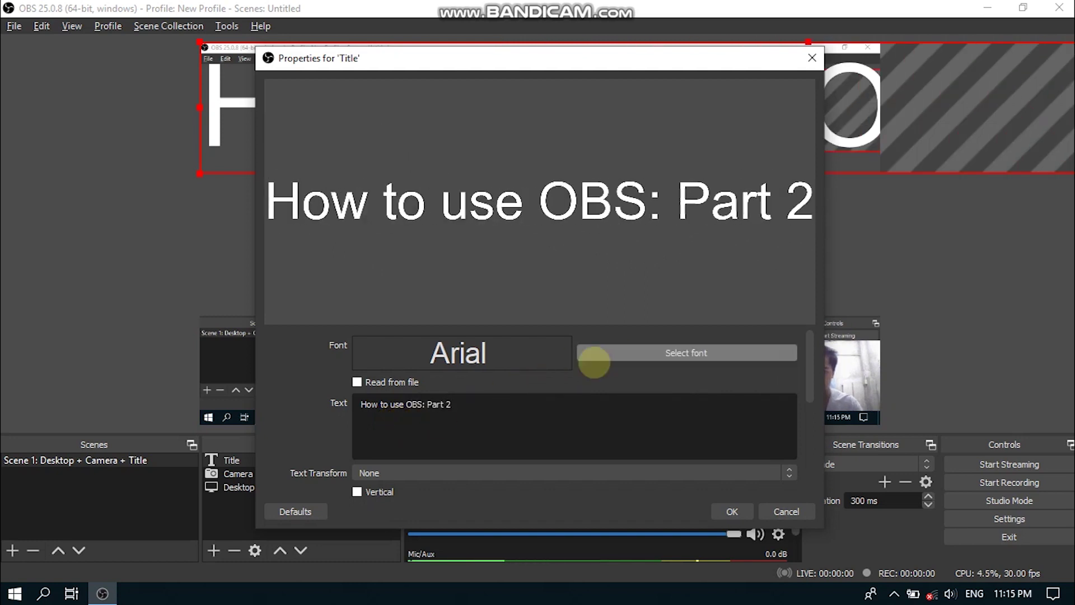
Make the title read 'How to use OBS: Part 2' in white Arial.
left_click(594, 362)
left_click(390, 200)
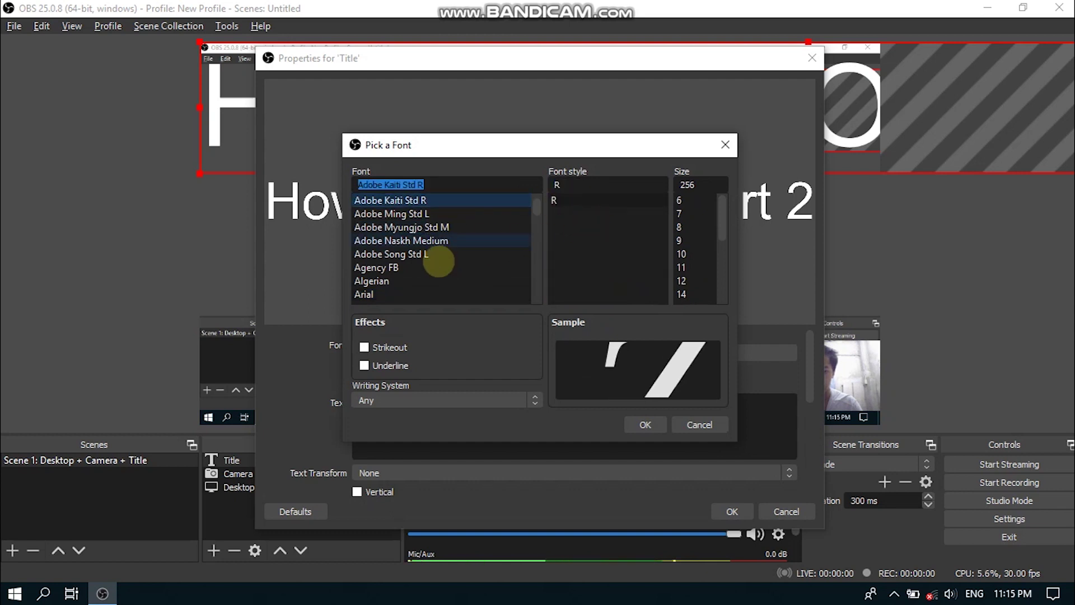
left_click(387, 294)
left_click(645, 423)
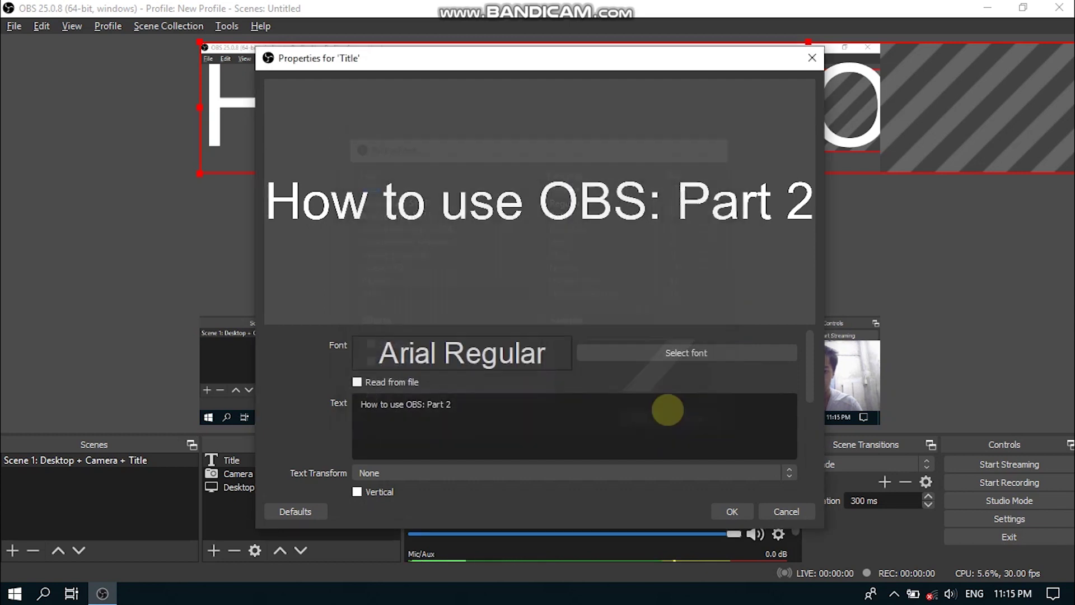
scroll(679, 436, "down", 2)
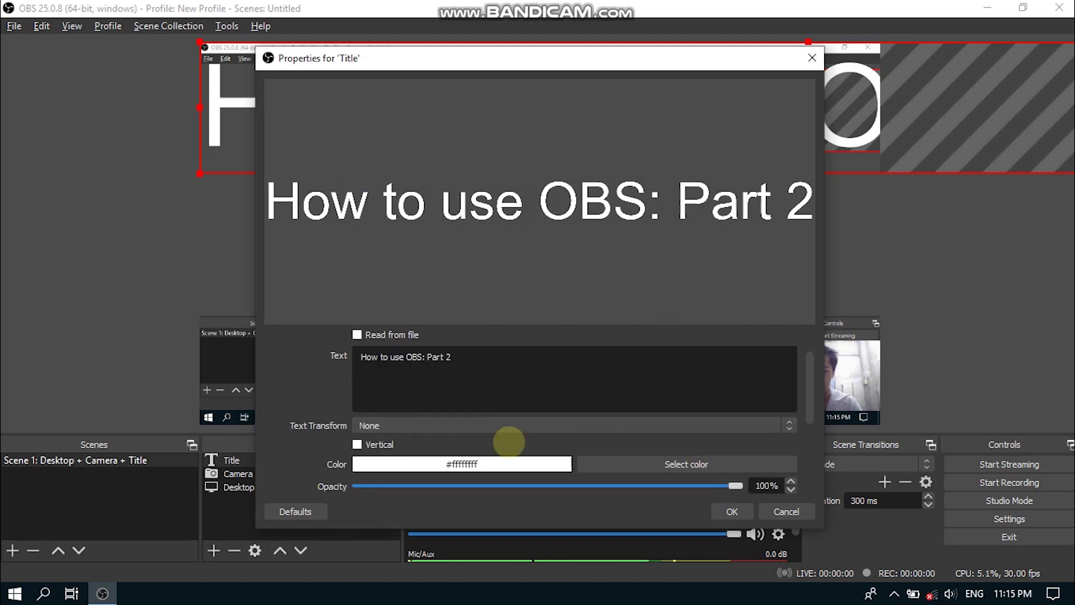
left_click(491, 395)
scroll(491, 395, "down", 2)
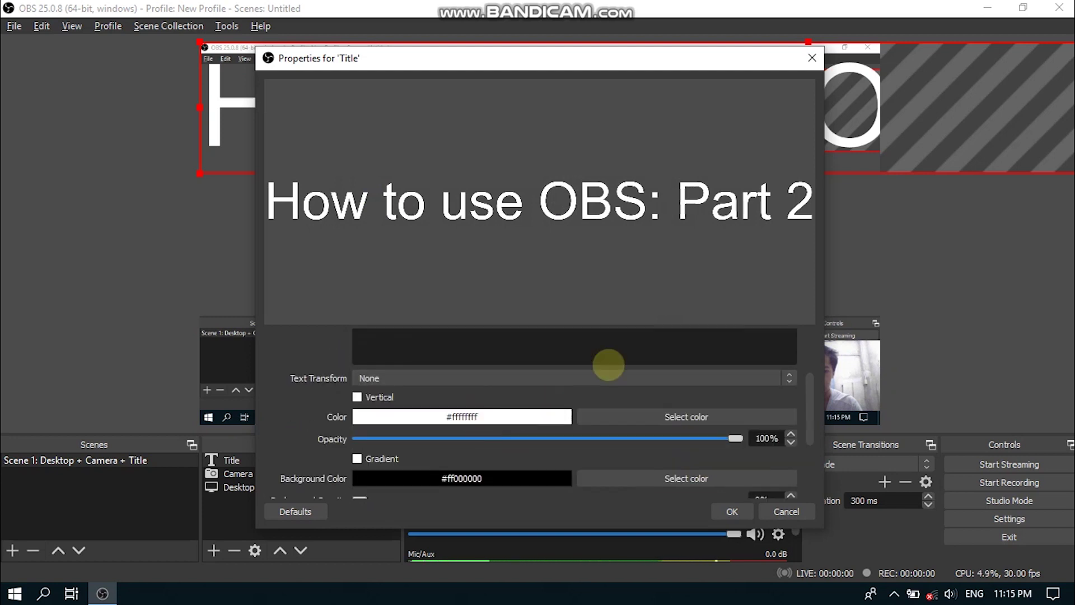
left_click(687, 416)
left_click(688, 439)
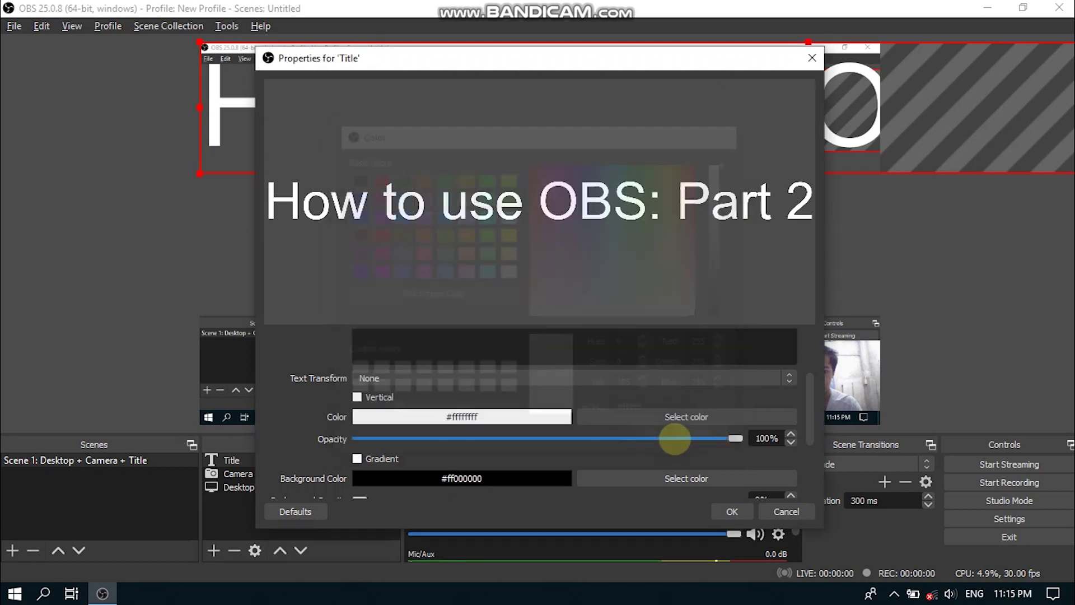
scroll(674, 439, "down", 2)
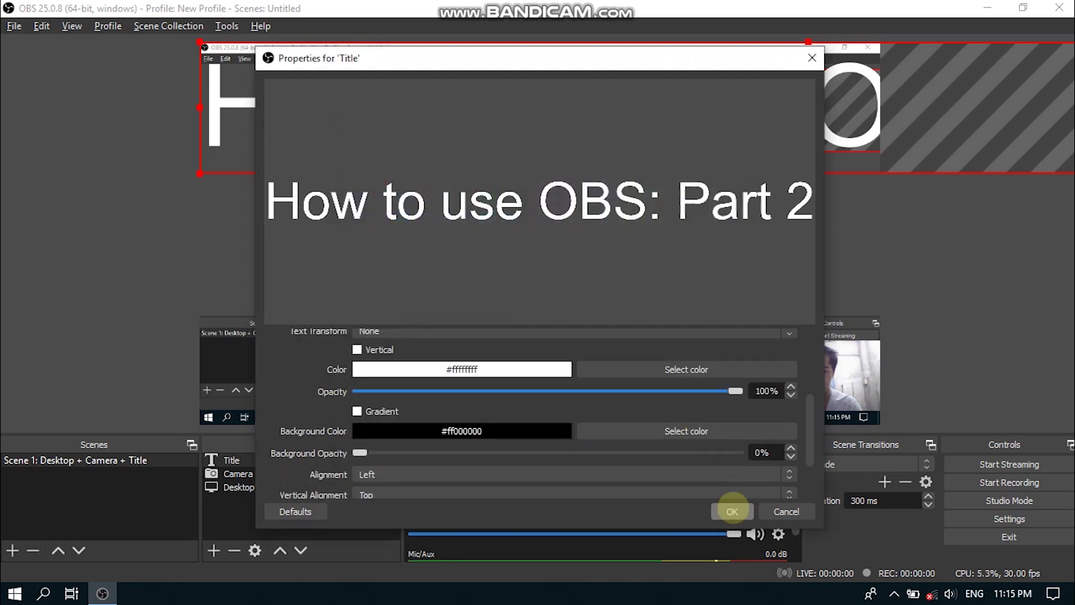
left_click(732, 511)
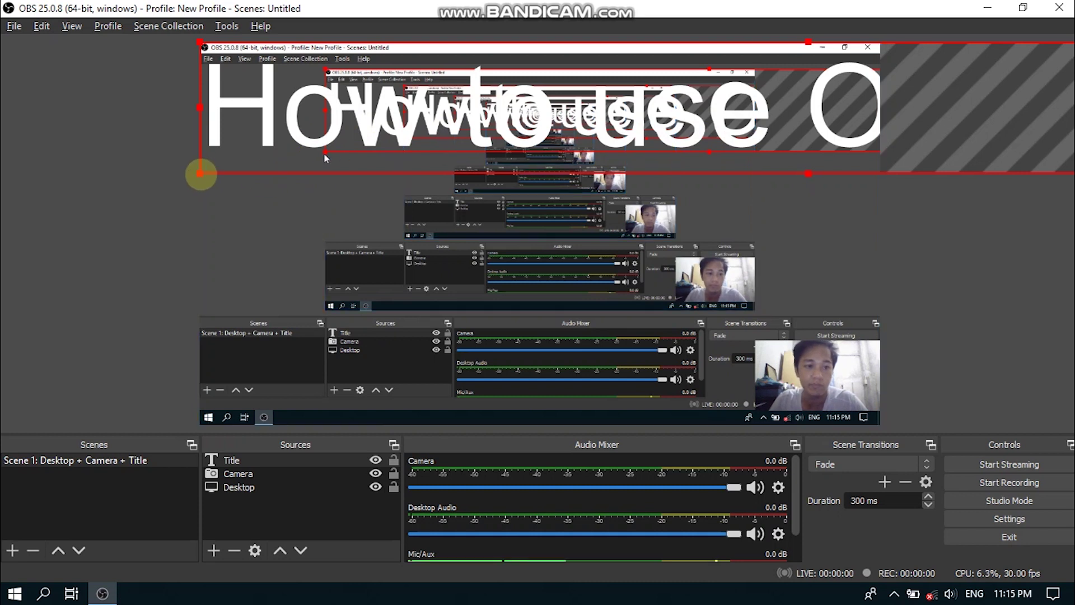
Resize the oversized title text box and shift it lower in the scene.
mouse_move(202, 175)
left_mouse_down()
mouse_move(818, 84)
mouse_move(257, 359)
left_mouse_up()
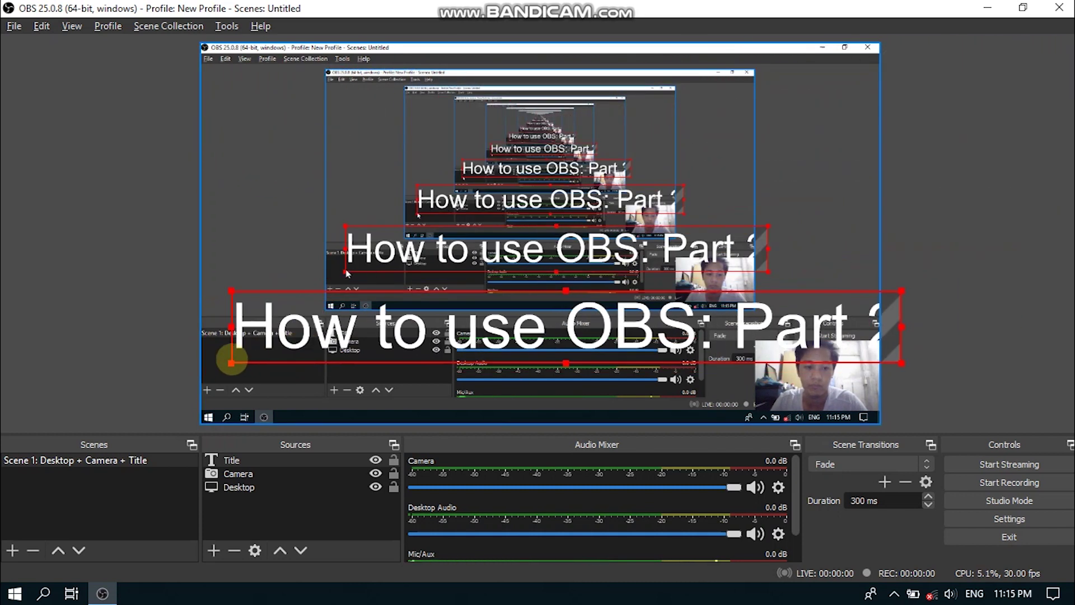
left_click_drag(231, 359, 345, 387)
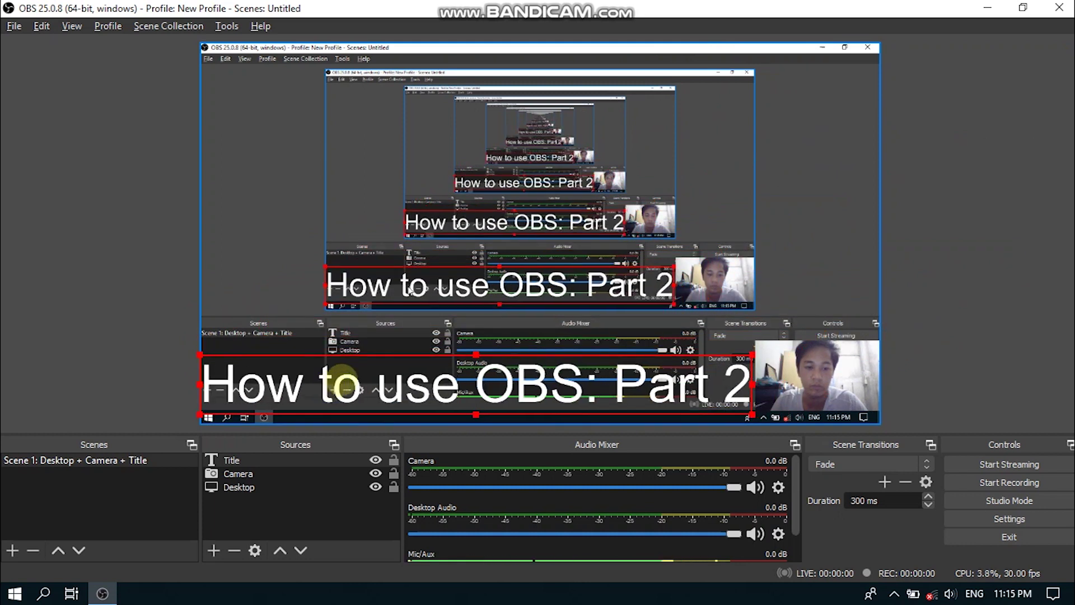
left_click_drag(751, 416, 739, 413)
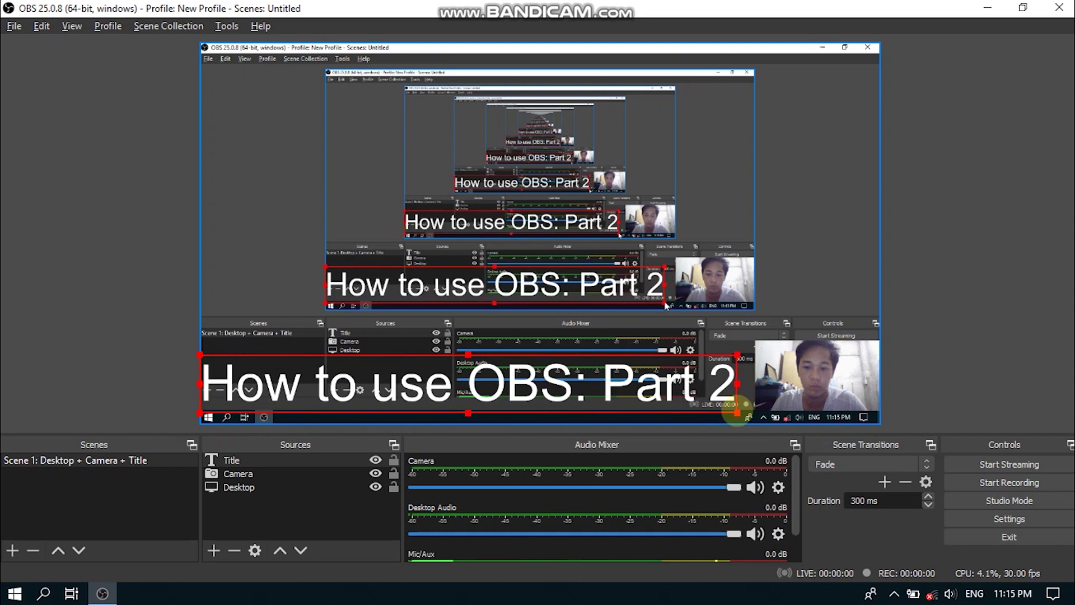
Reselect the Title source and drag it to the canvas's top edge.
left_click(273, 488)
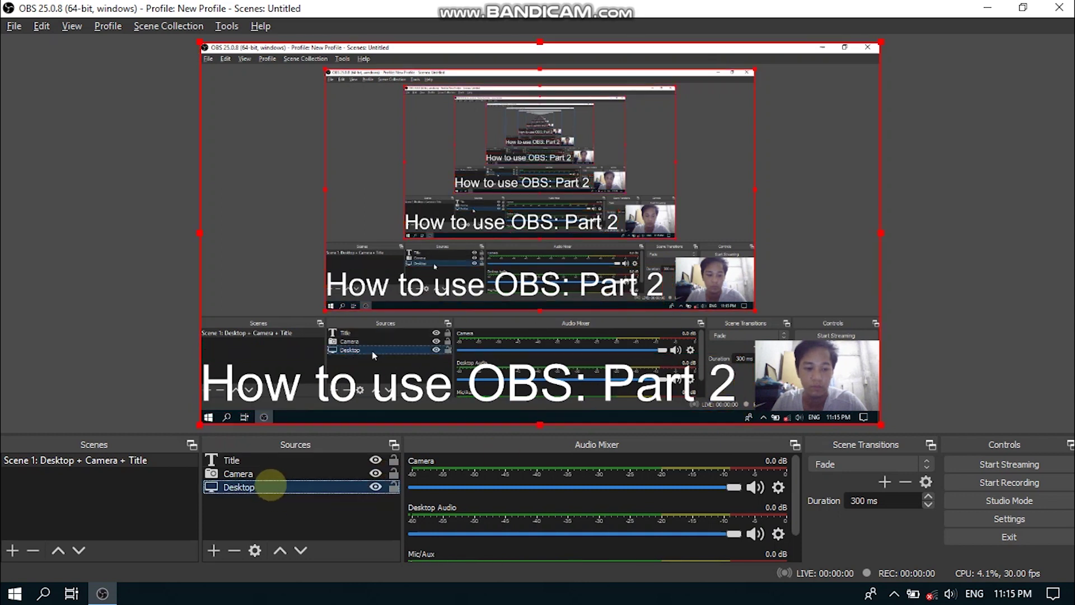
left_click(252, 474)
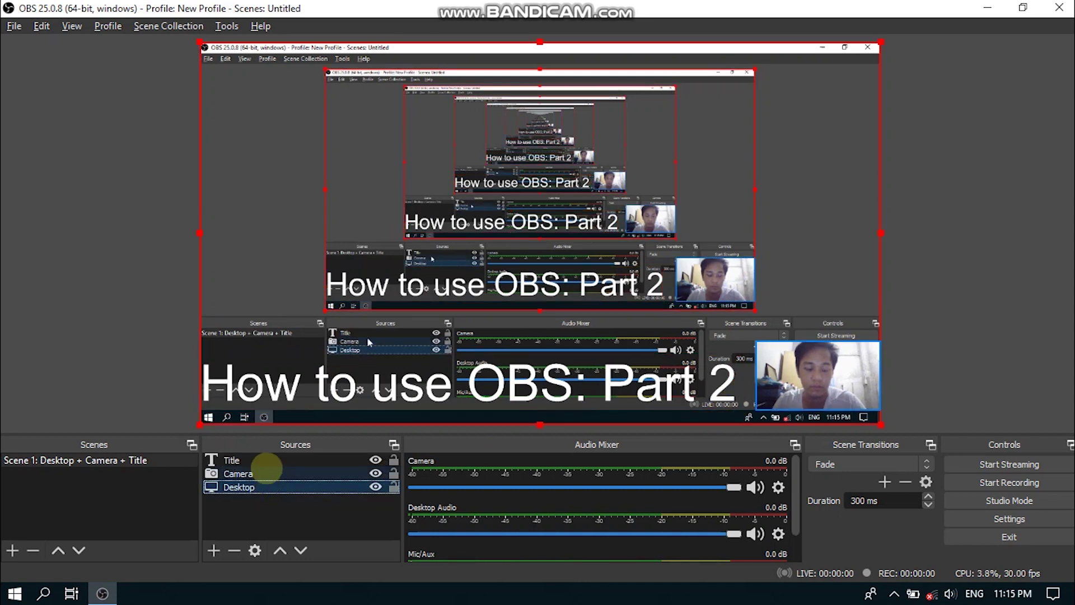
left_click(270, 461)
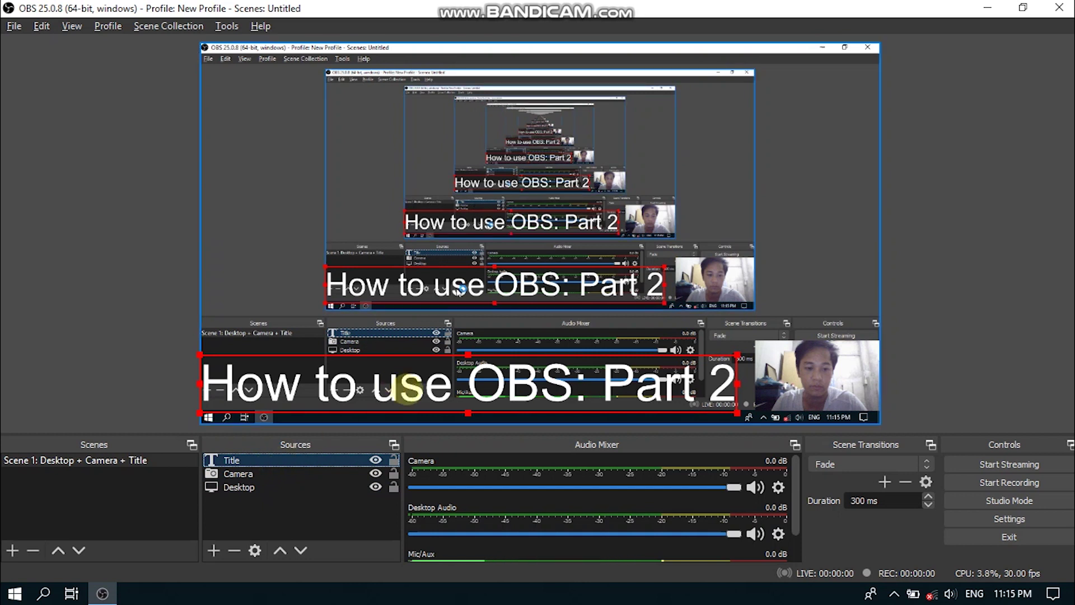
left_click_drag(409, 386, 411, 92)
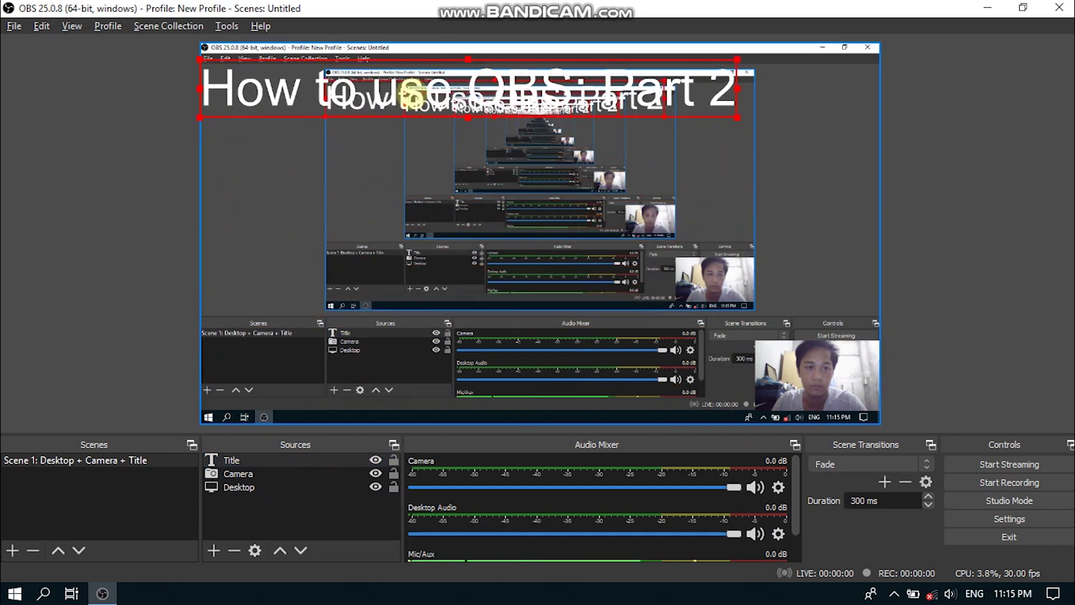
left_click_drag(411, 93, 414, 77)
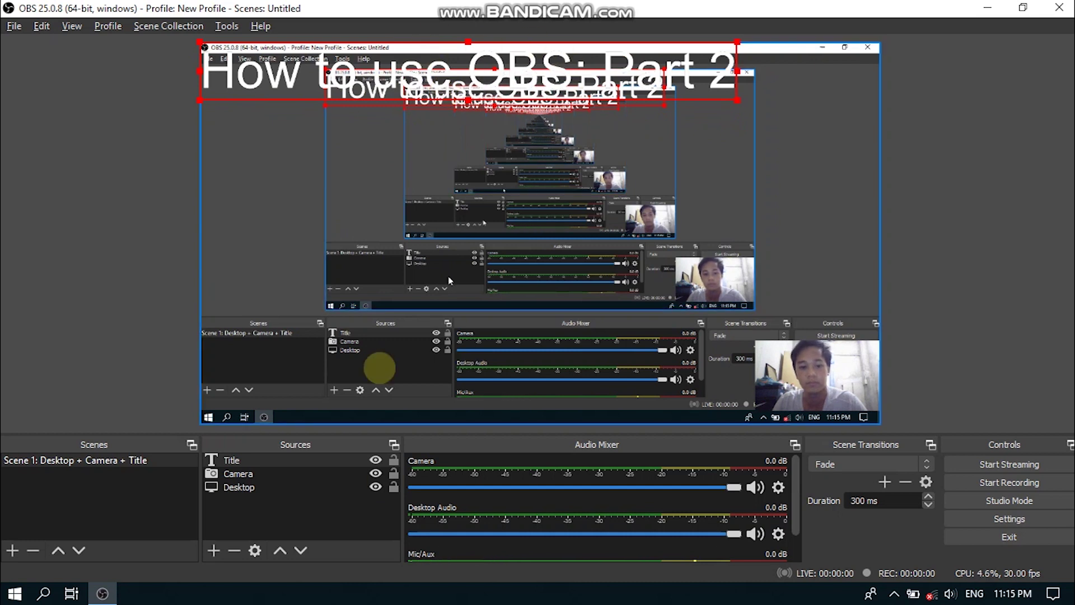
left_click(243, 261)
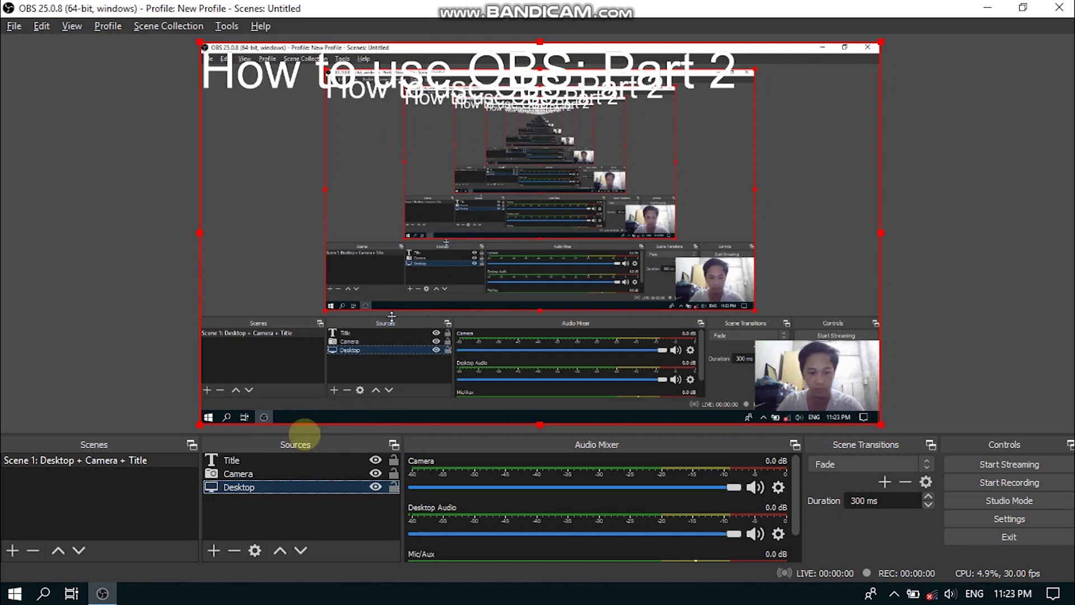
Set a red colour tag on the Desktop source and a purple tag on Camera.
left_click(252, 473)
left_click(274, 472)
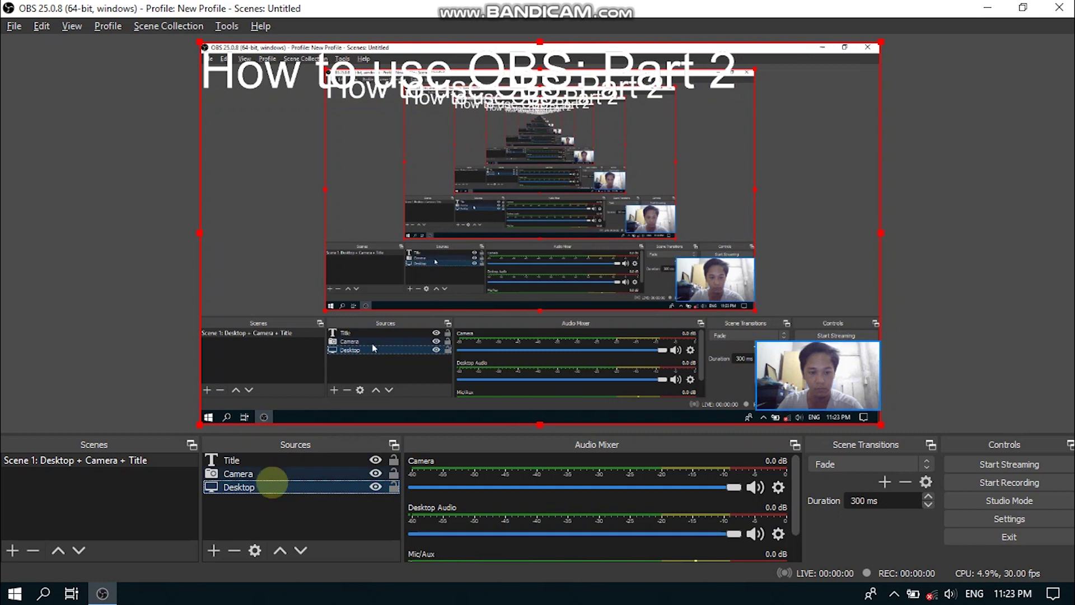
right_click(277, 488)
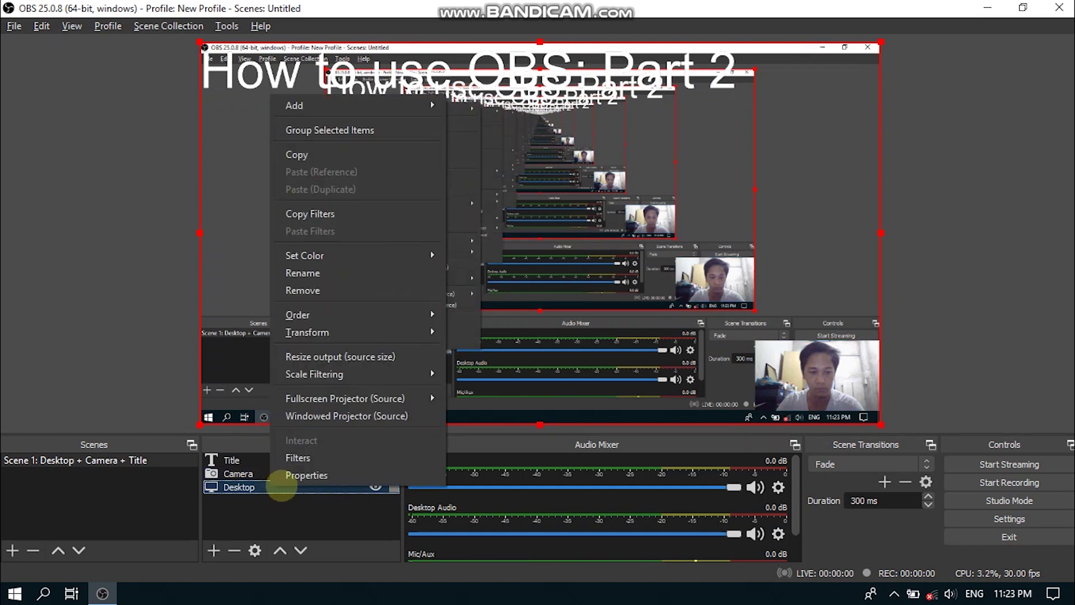
mouse_move(336, 256)
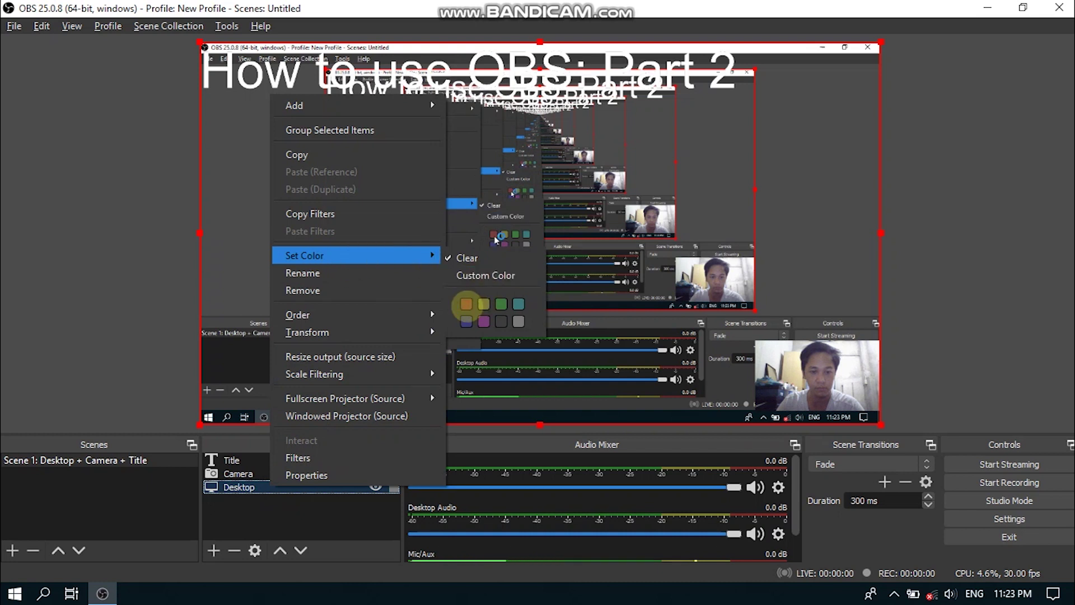
left_click(466, 307)
left_click(278, 474)
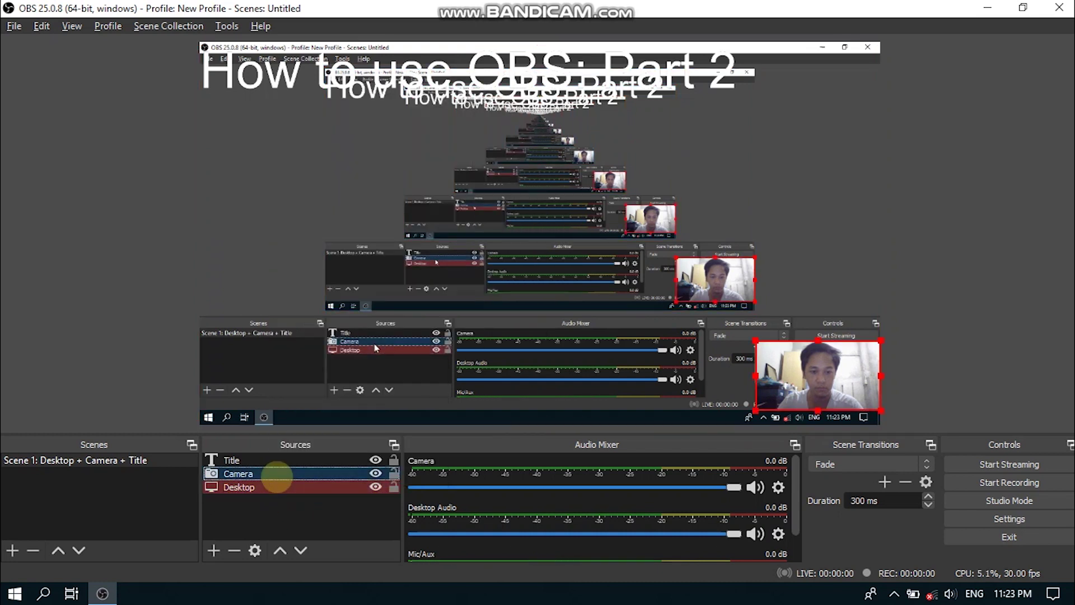
right_click(277, 476)
mouse_move(363, 205)
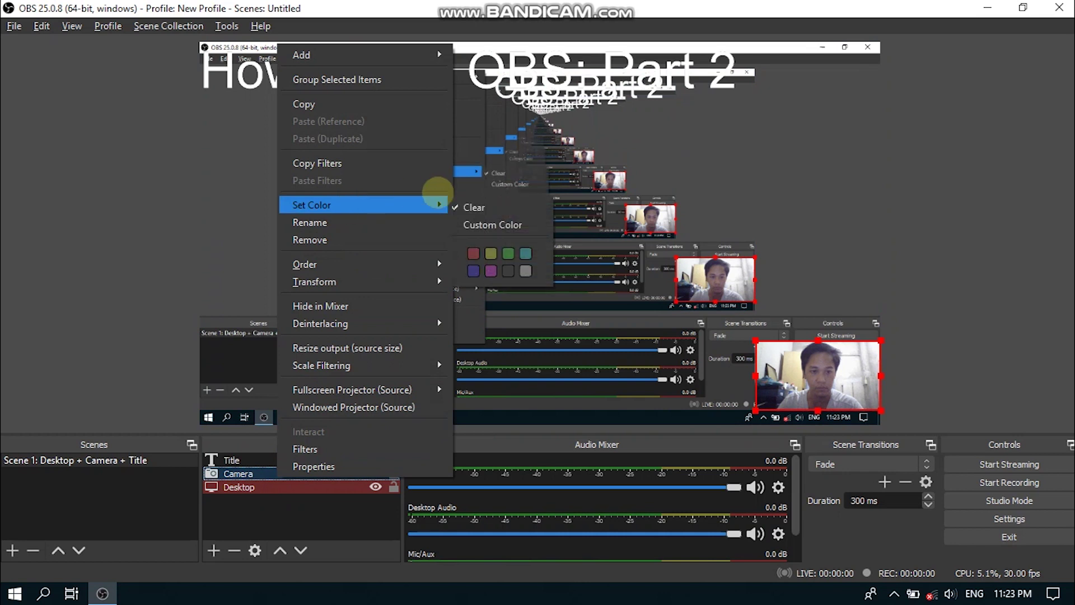
left_click(473, 271)
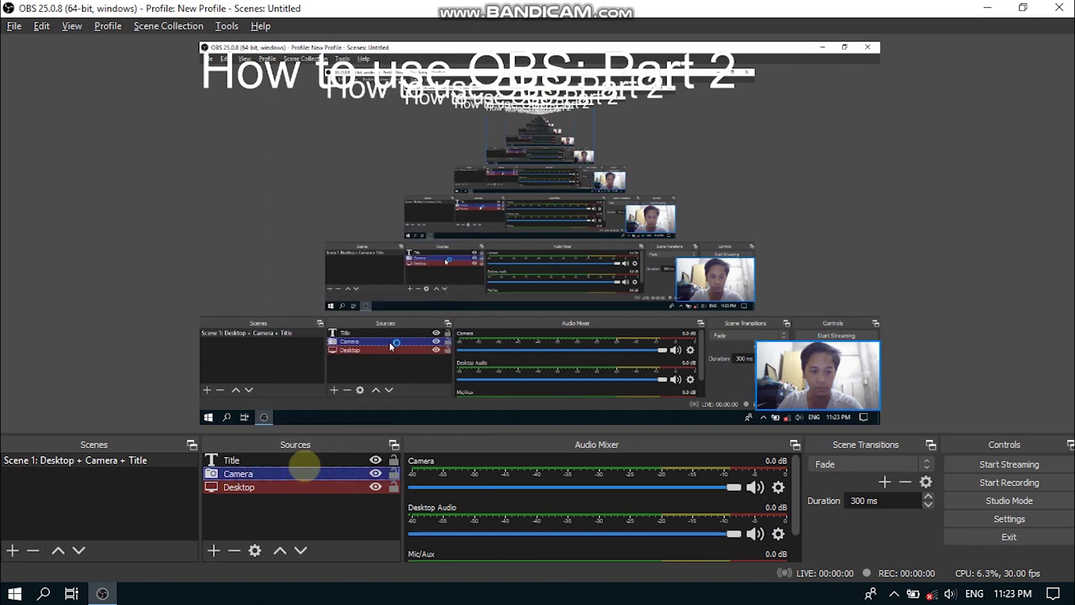
Fit the Title source's text to the screen using its Transform options.
left_click(304, 461)
right_click(304, 461)
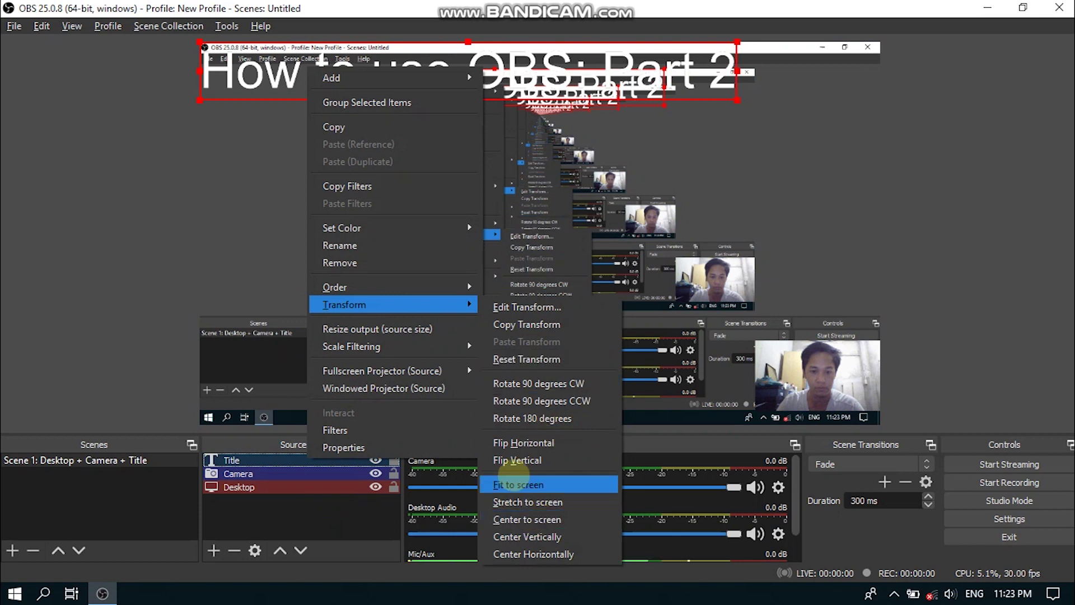
left_click(518, 485)
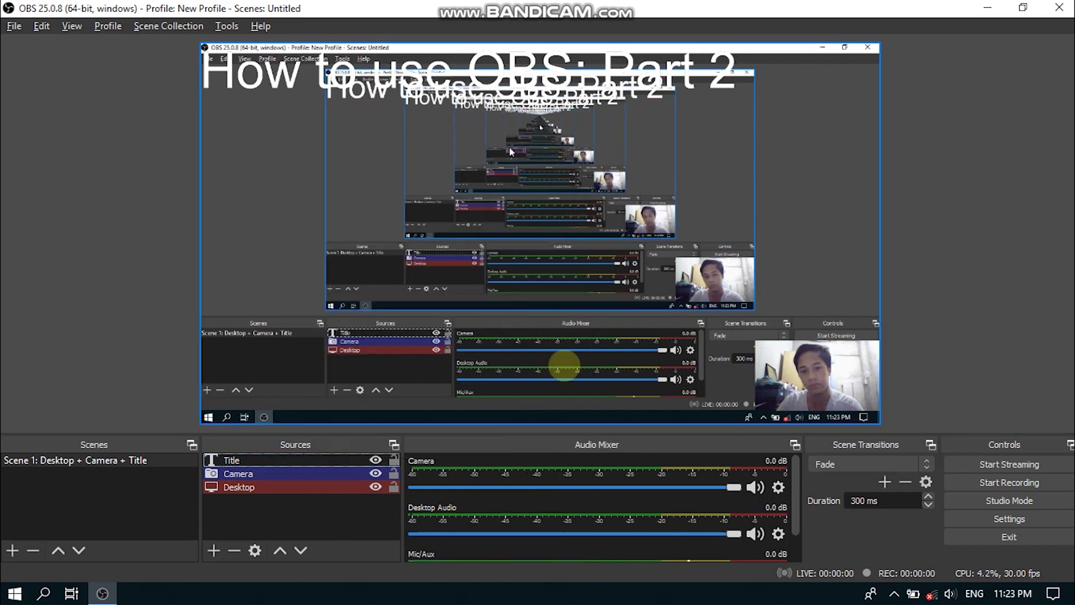
Start recording the OBS scene.
left_click(1009, 483)
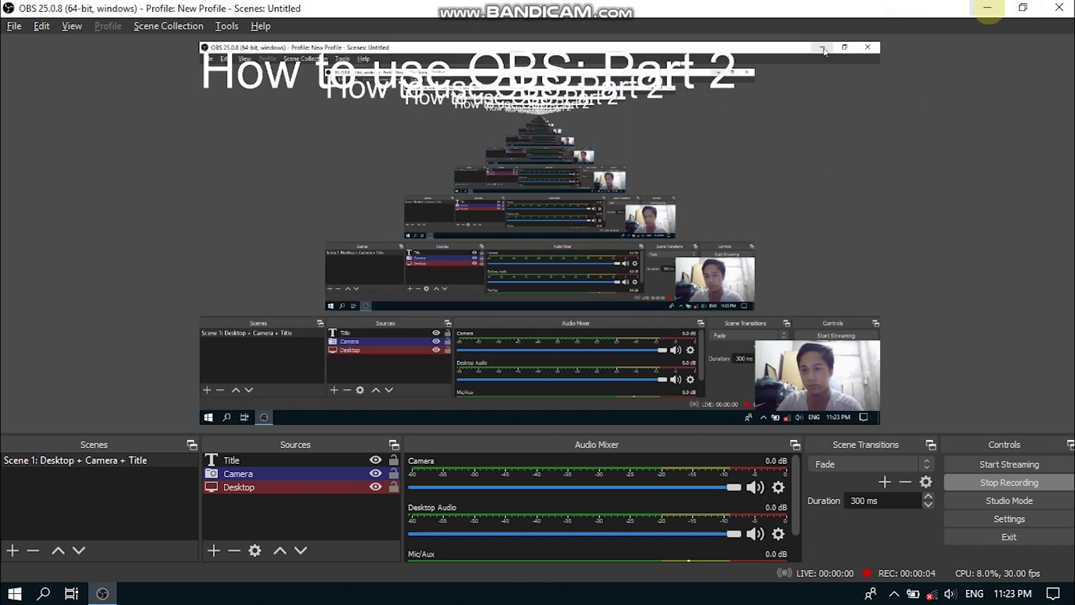
Minimise OBS, refresh the desktop, and open 3D Presentation.pptx in PowerPoint.
left_click(988, 8)
right_click(639, 203)
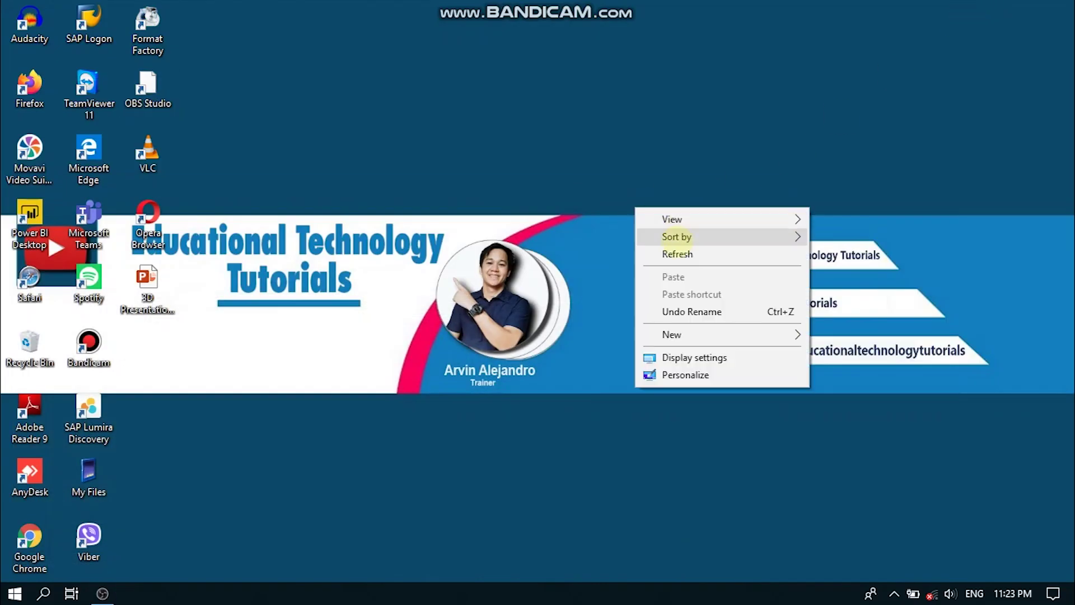
left_click(677, 255)
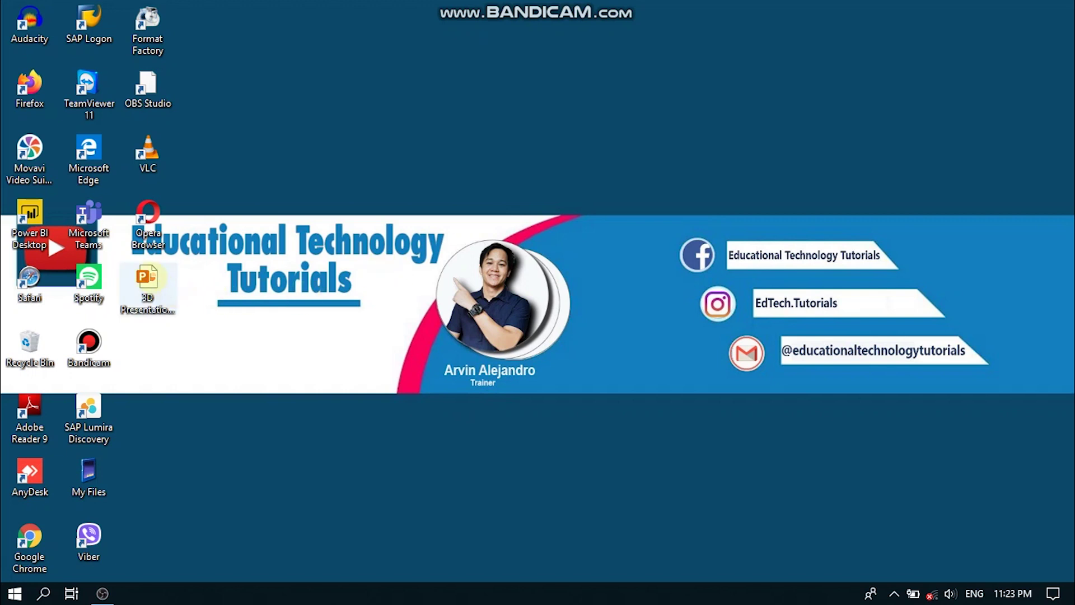
left_click(147, 290)
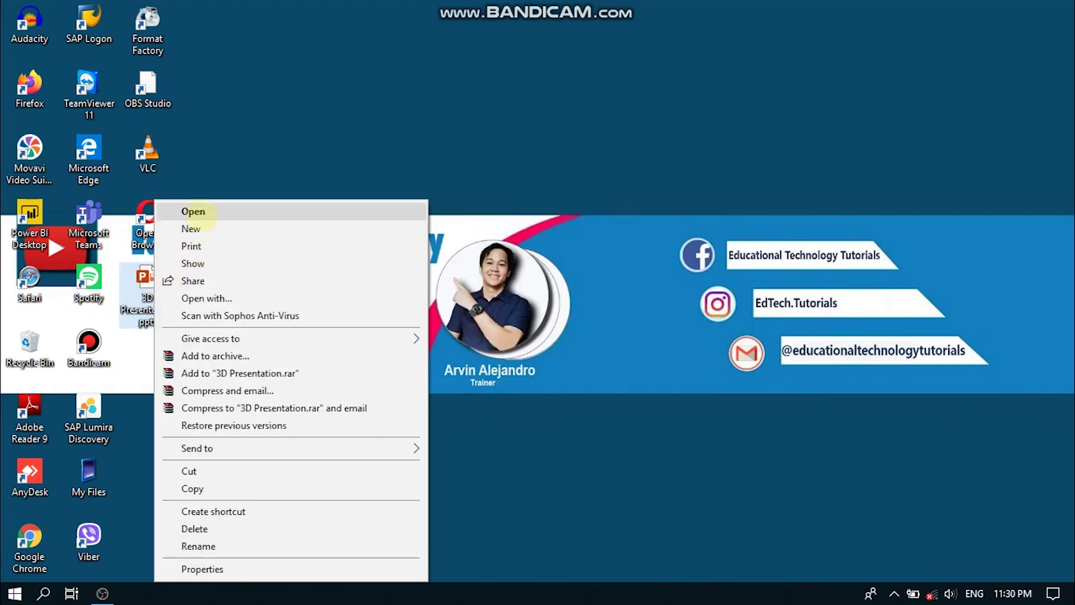
left_click(192, 211)
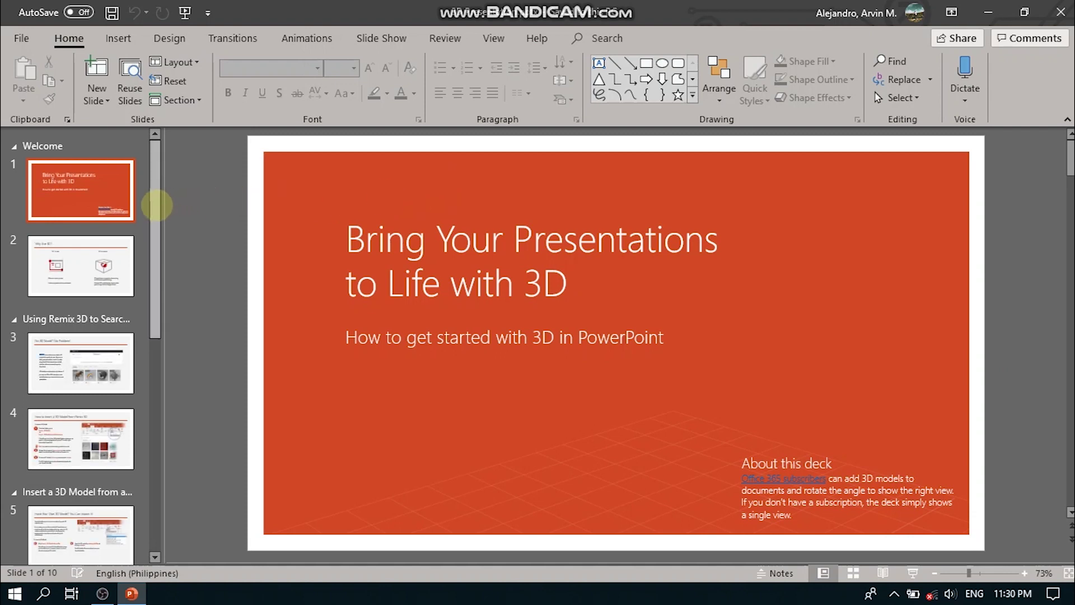
mouse_move(157, 204)
left_mouse_down()
mouse_move(171, 456)
mouse_move(156, 168)
left_mouse_up()
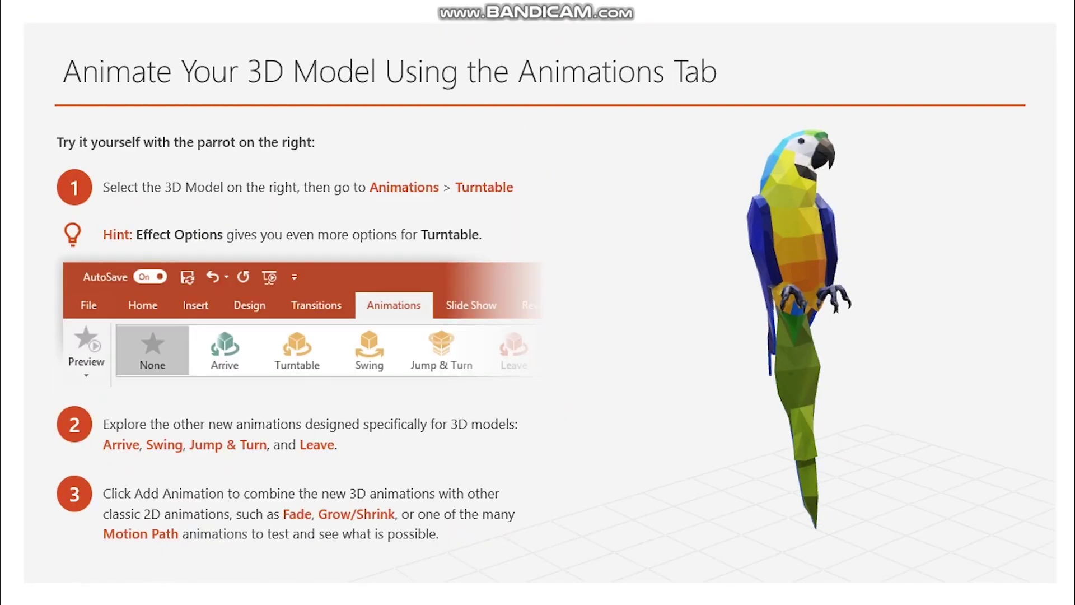
Advance the 3D deck to its final 'More questions' slide, then close PowerPoint.
key("Right")
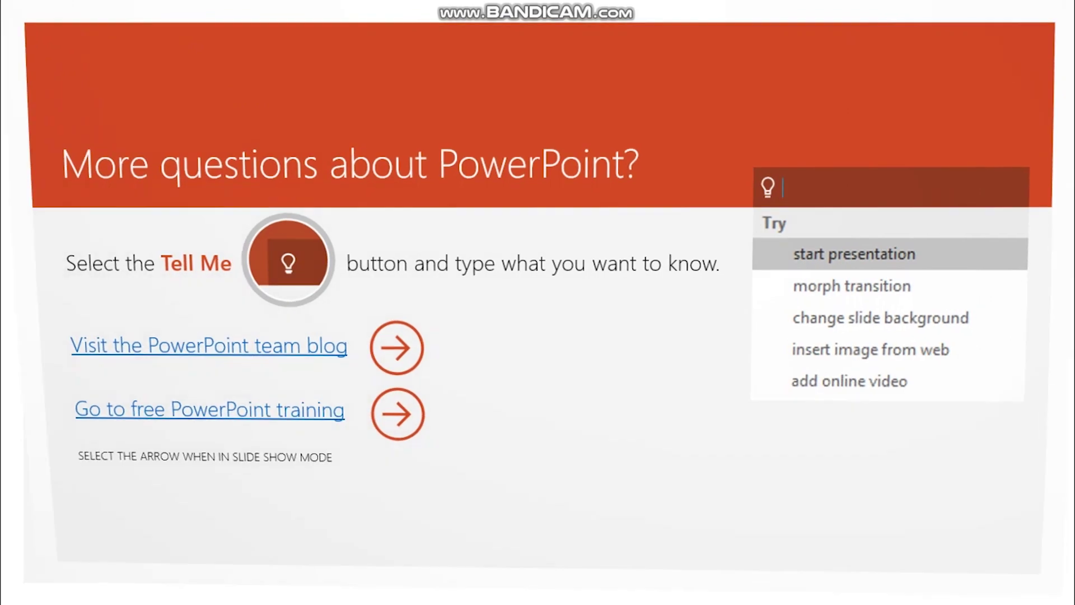
key("Right")
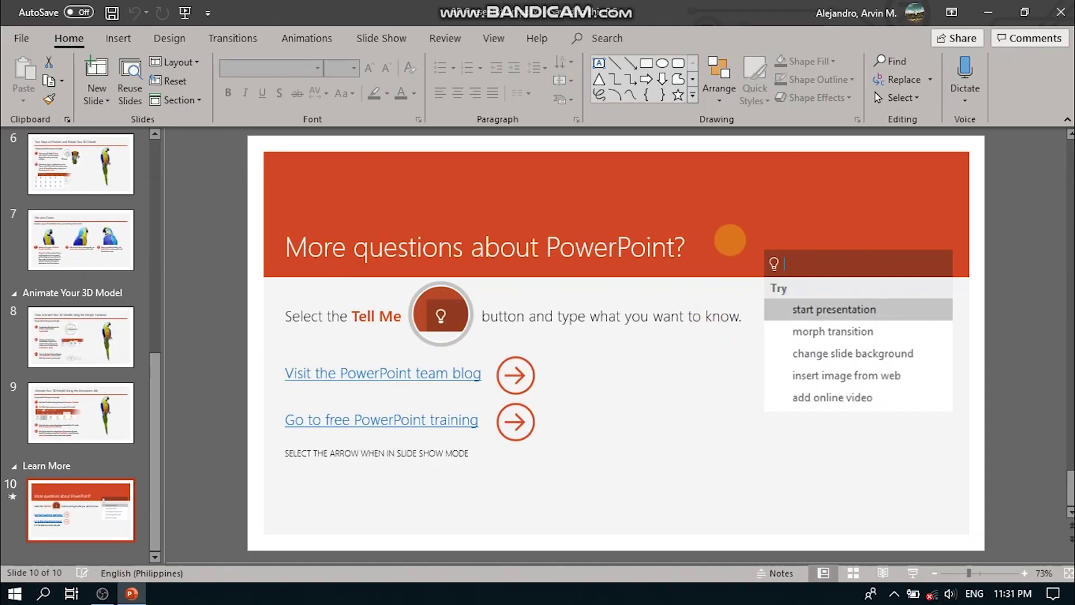
left_click(1060, 12)
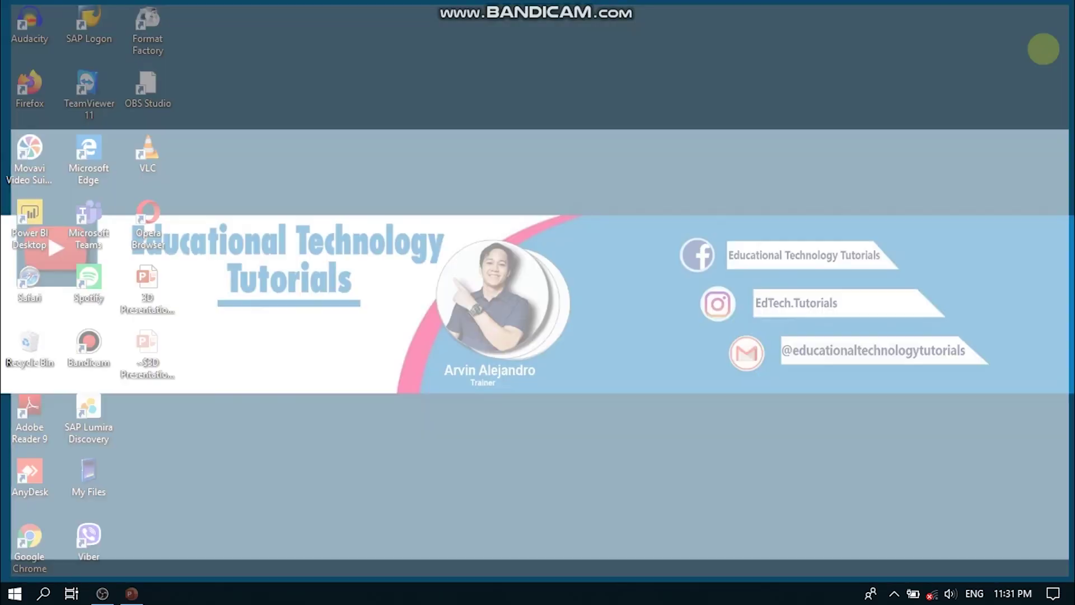
Refresh the desktop and restore the still-recording OBS window from the taskbar.
right_click(316, 411)
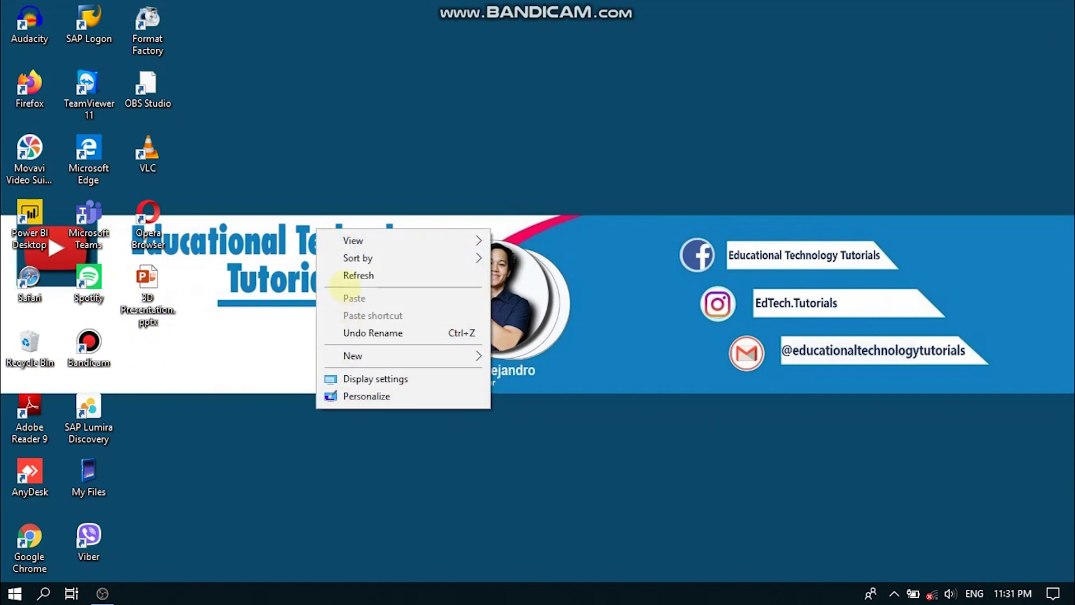
left_click(353, 276)
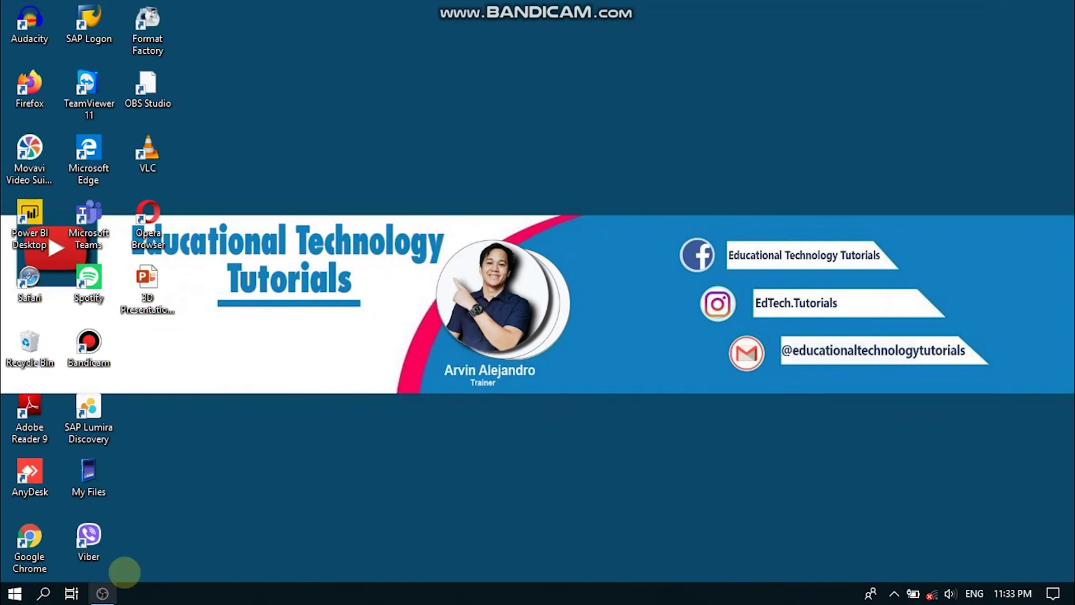
left_click(102, 594)
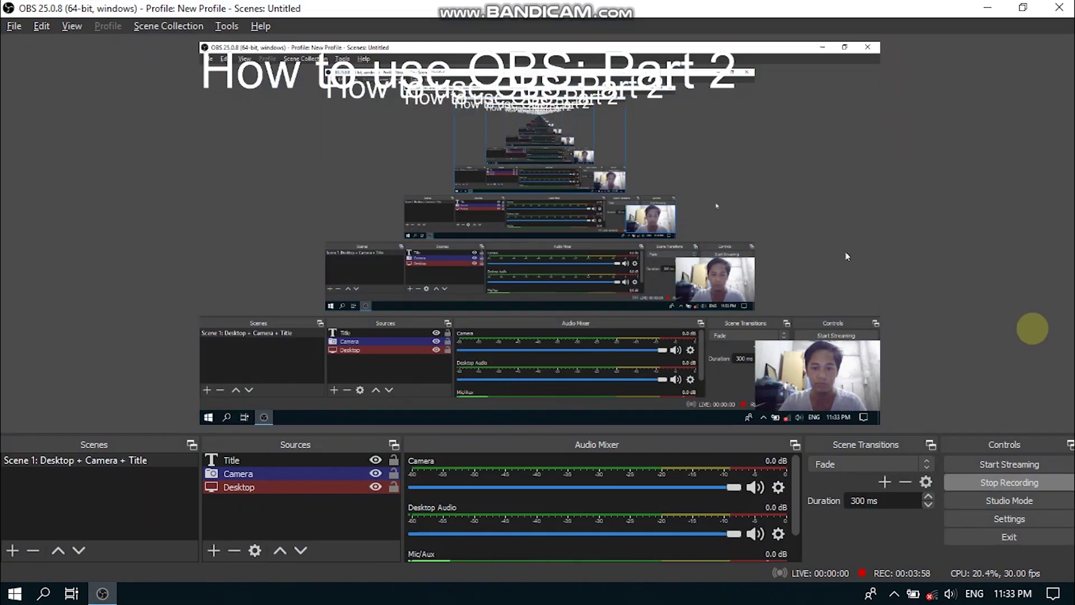